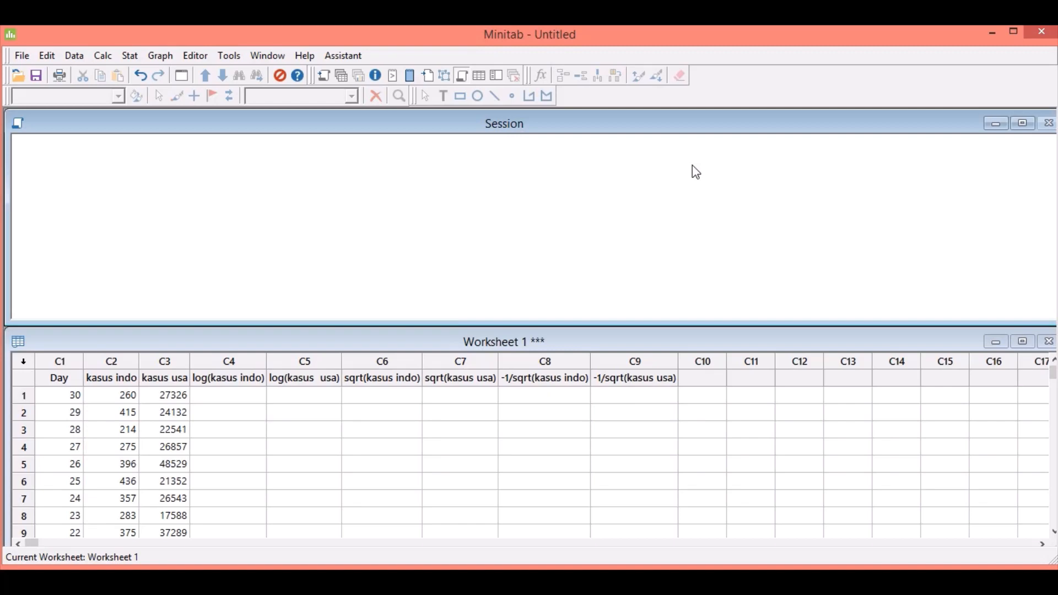
Examine the Day, kasus indo and kasus usa columns in the enlarged worksheet, and restore the split window layout.
left_click(1022, 342)
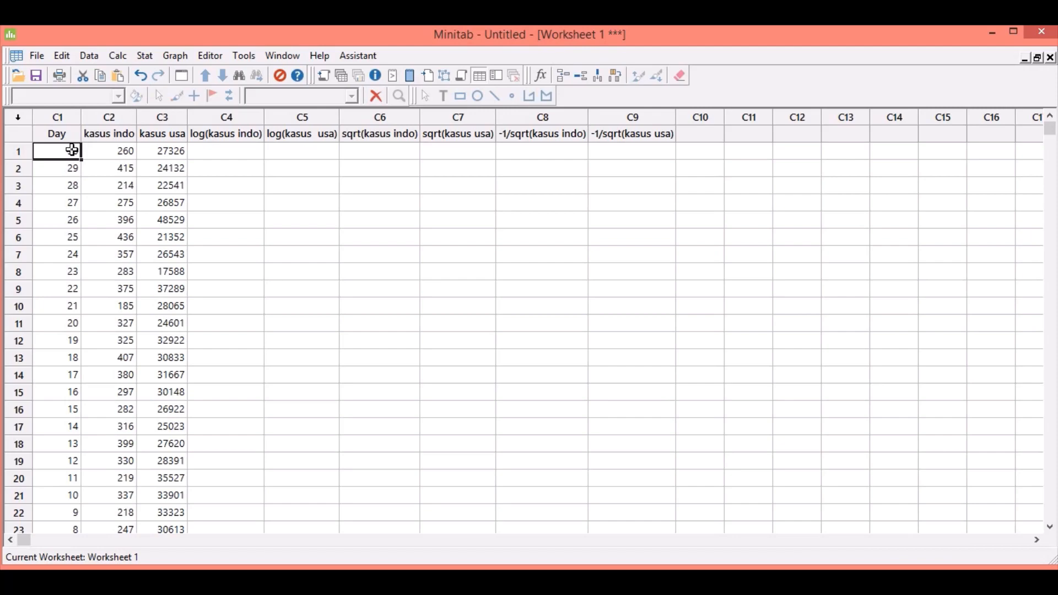
left_click(109, 136)
left_click(160, 138)
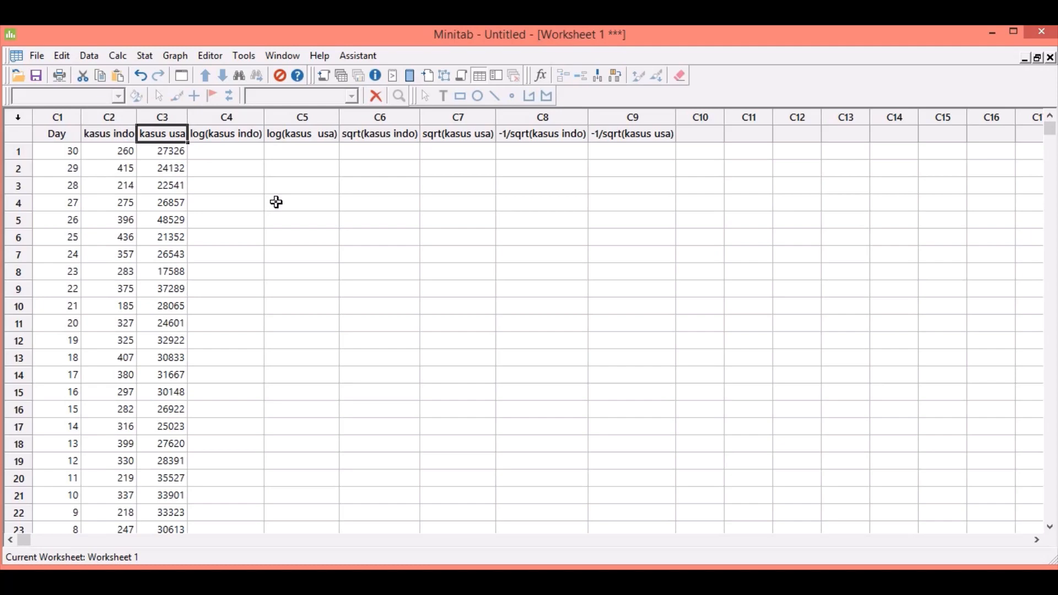
left_click(1036, 58)
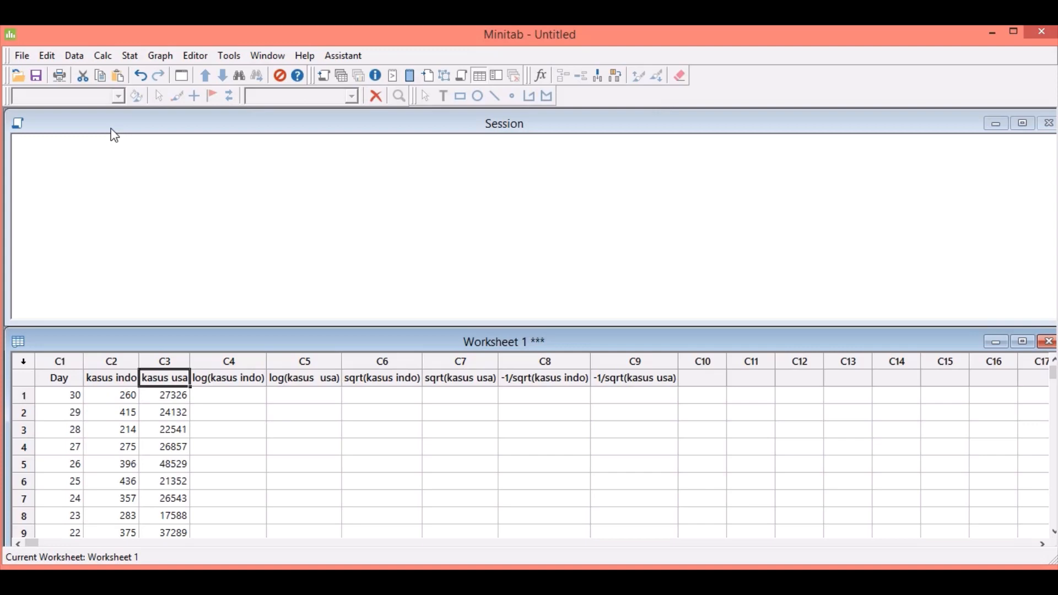
Display descriptive statistics for the variables kasus indo and kasus usa.
left_click(130, 56)
mouse_move(137, 72)
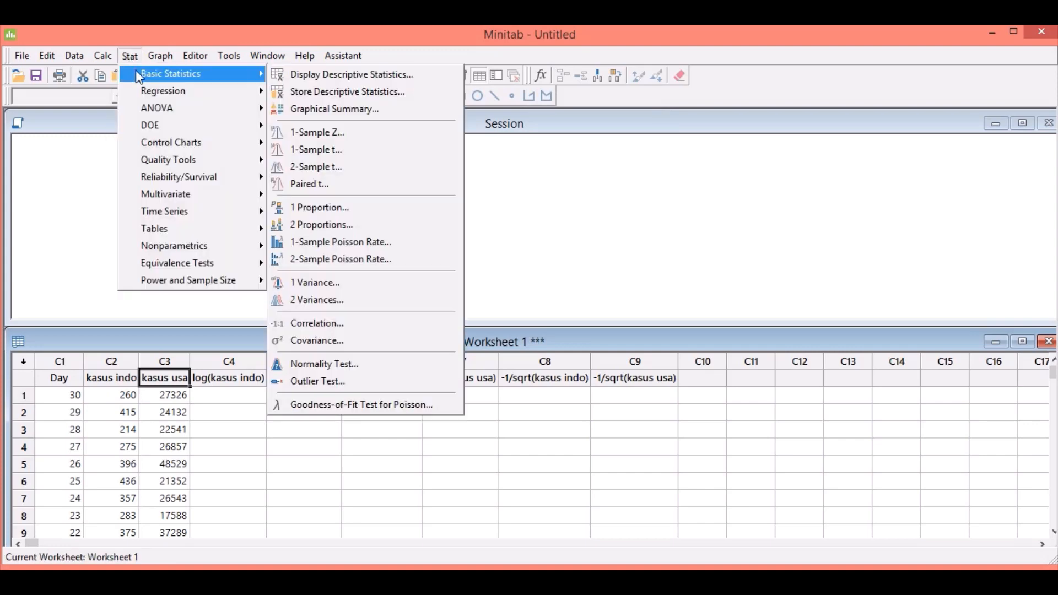
left_click(301, 78)
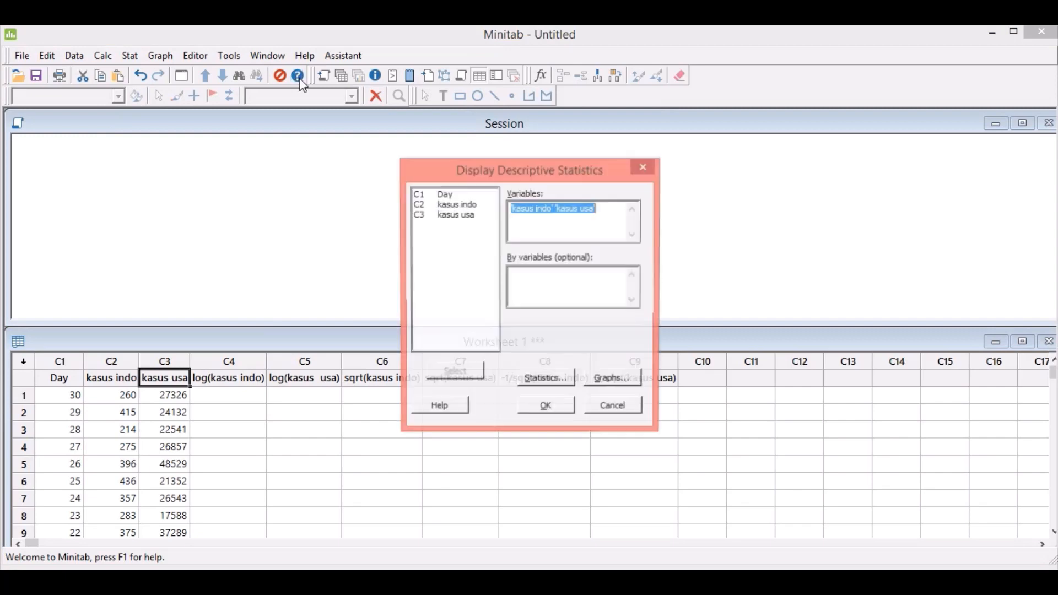
left_click(609, 216)
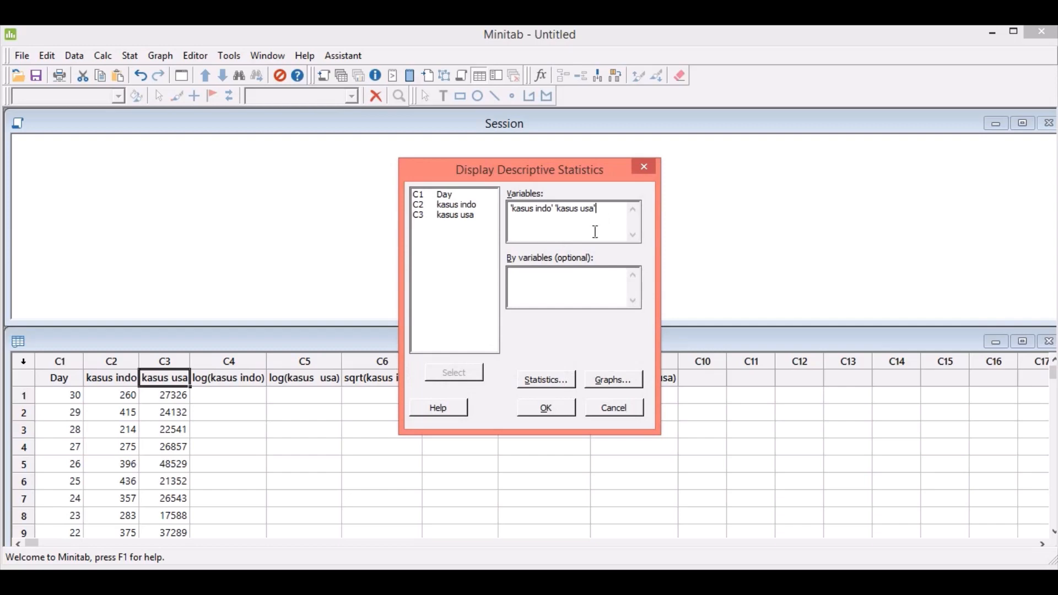
left_click(546, 410)
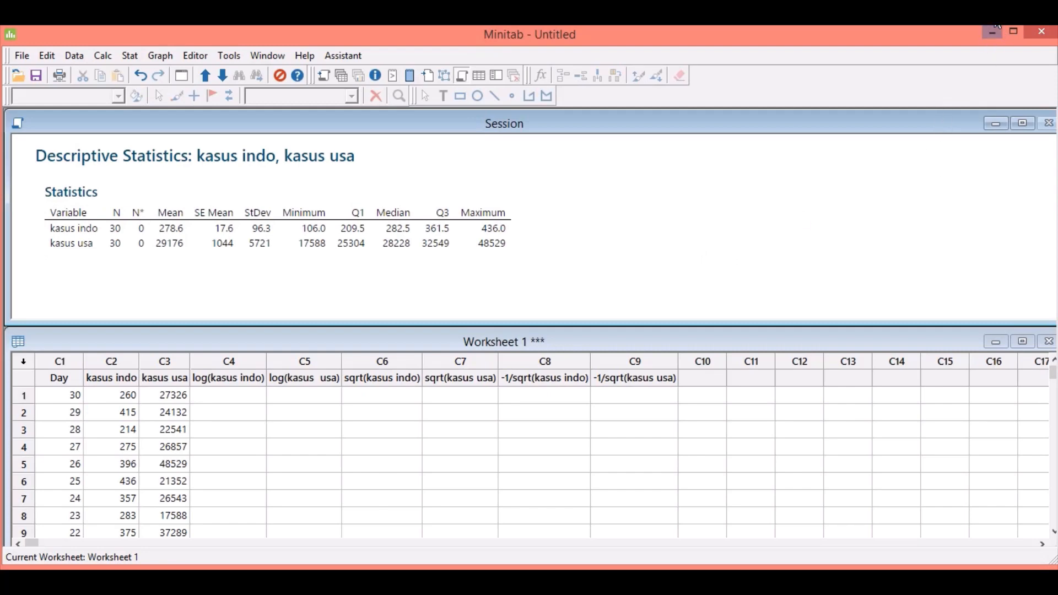
left_click(700, 264)
Create a simple boxplot with multiple Y's for kasus indo and kasus usa.
left_click(158, 56)
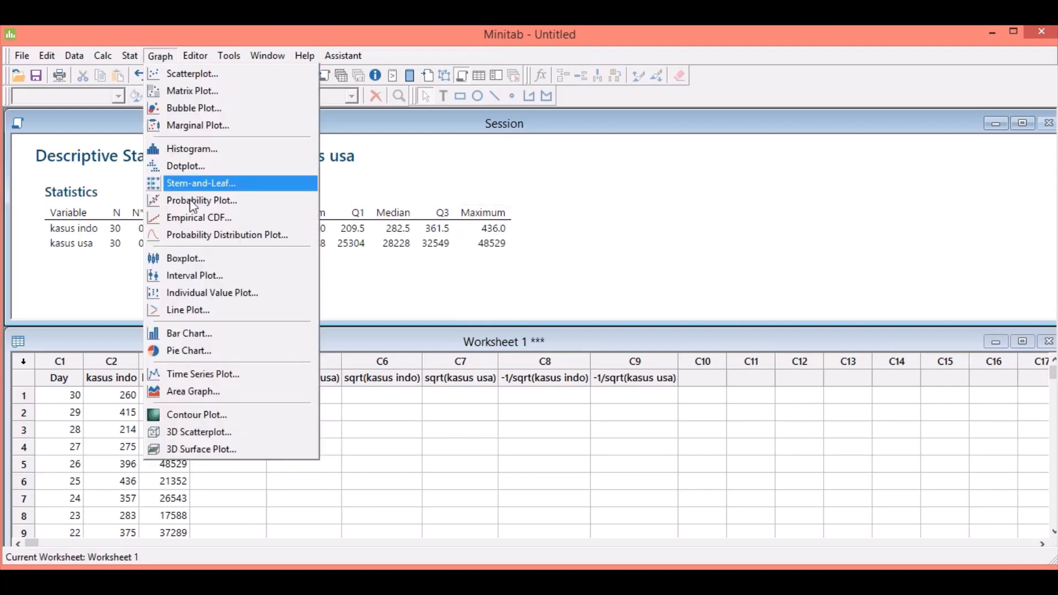
left_click(192, 259)
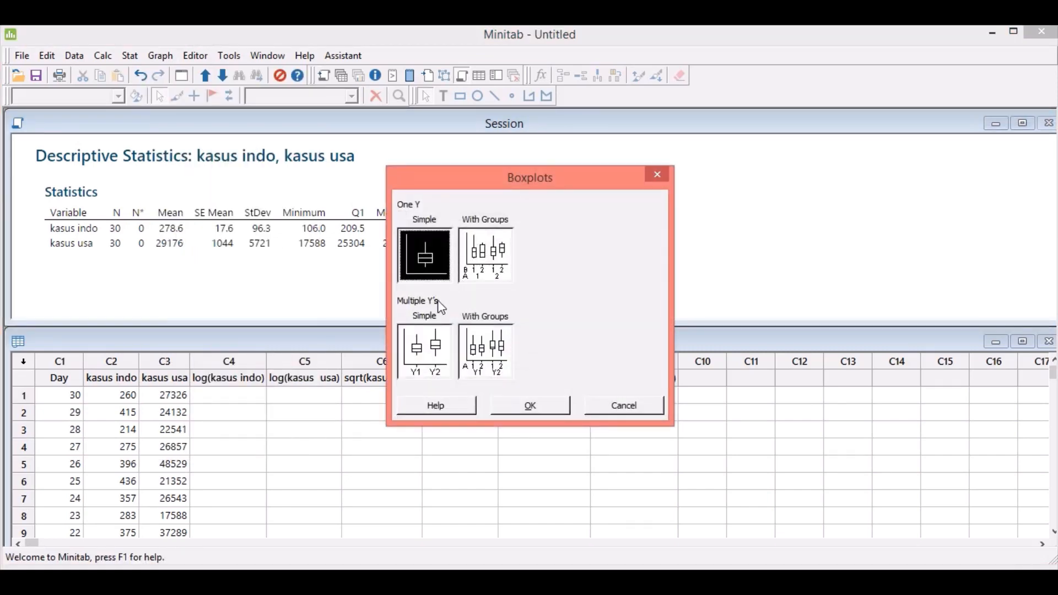
left_click(435, 340)
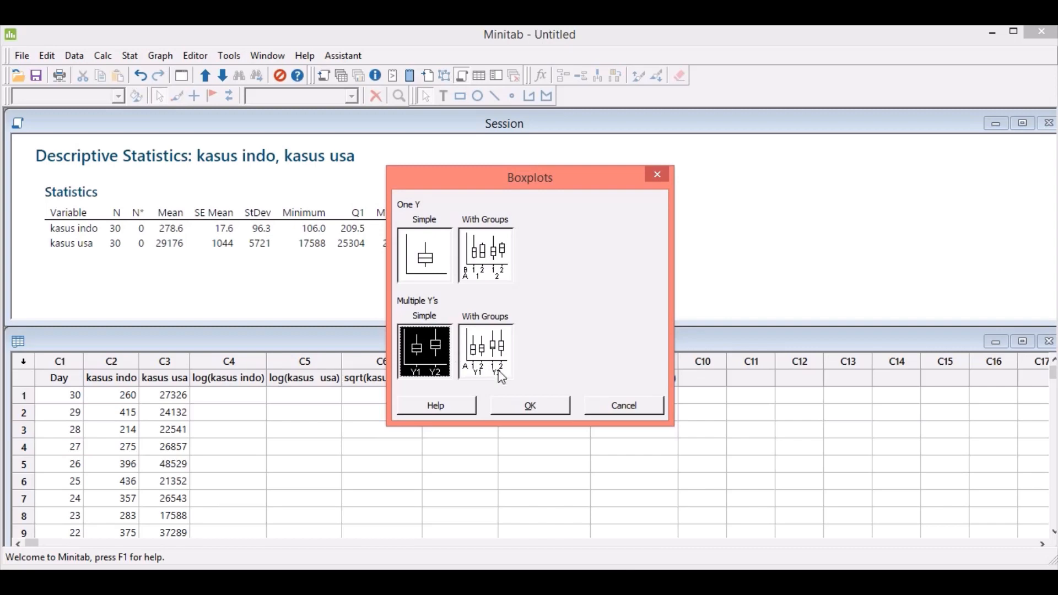
left_click(534, 406)
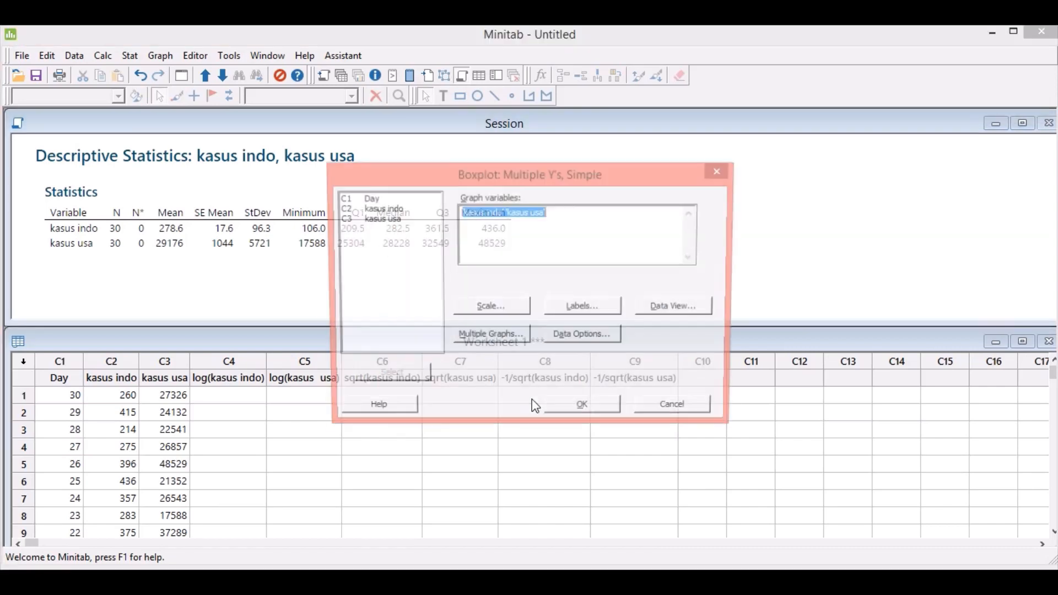
left_click(595, 215)
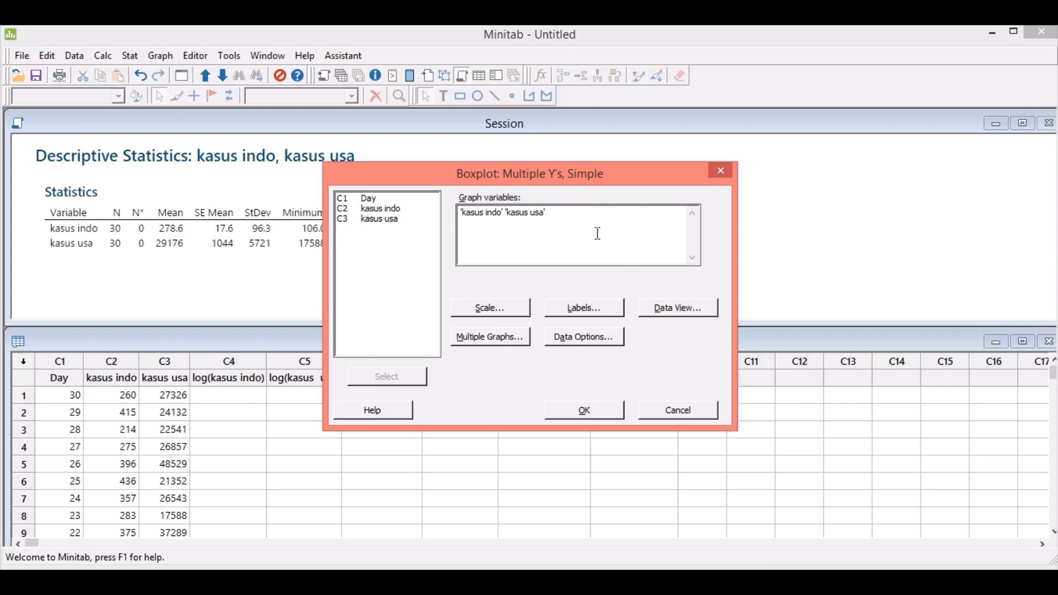
left_click(594, 409)
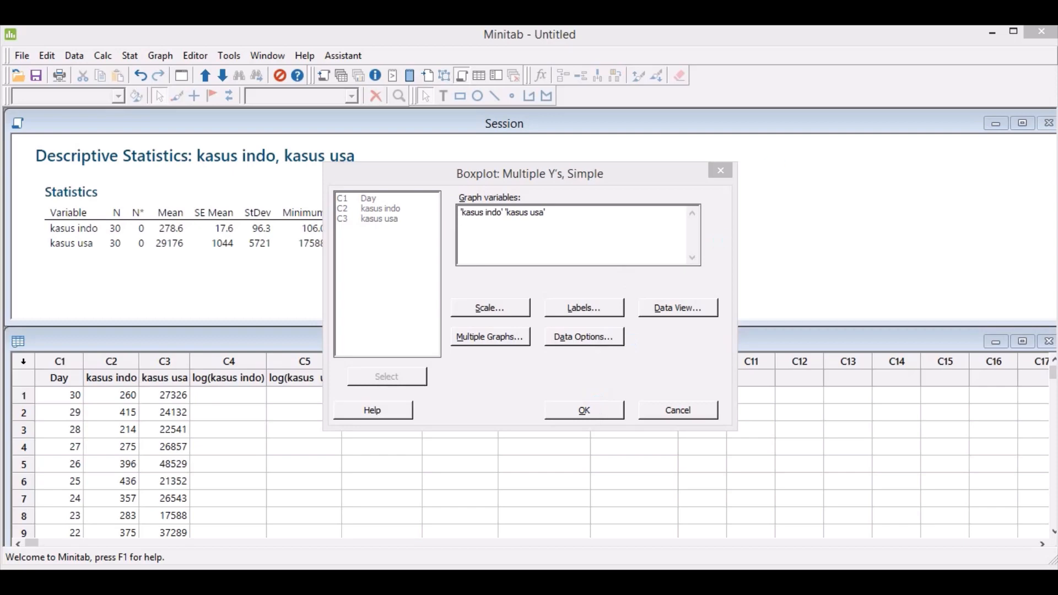
left_click(399, 294)
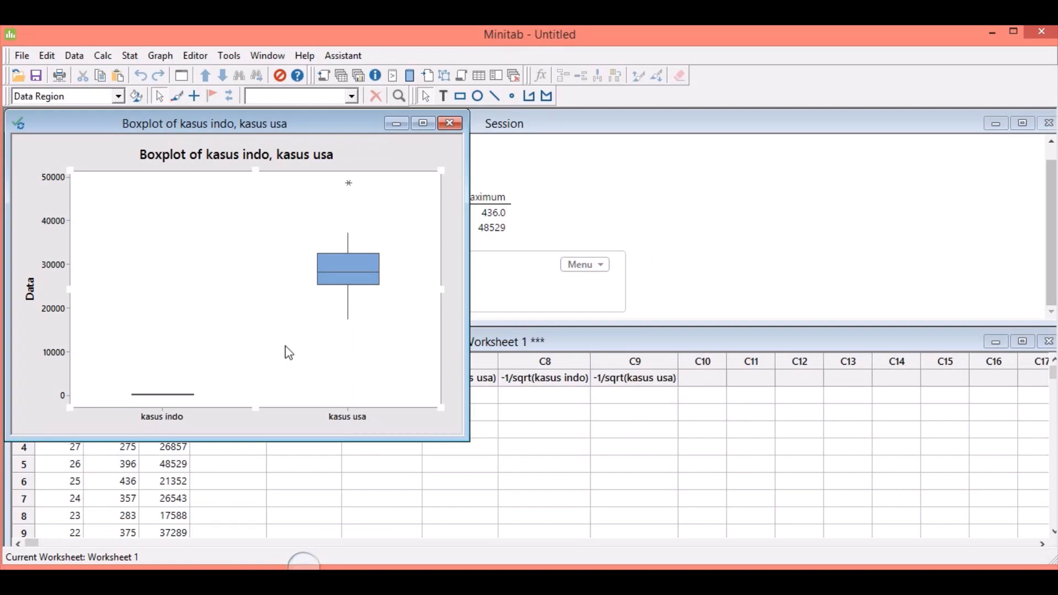
left_click(989, 27)
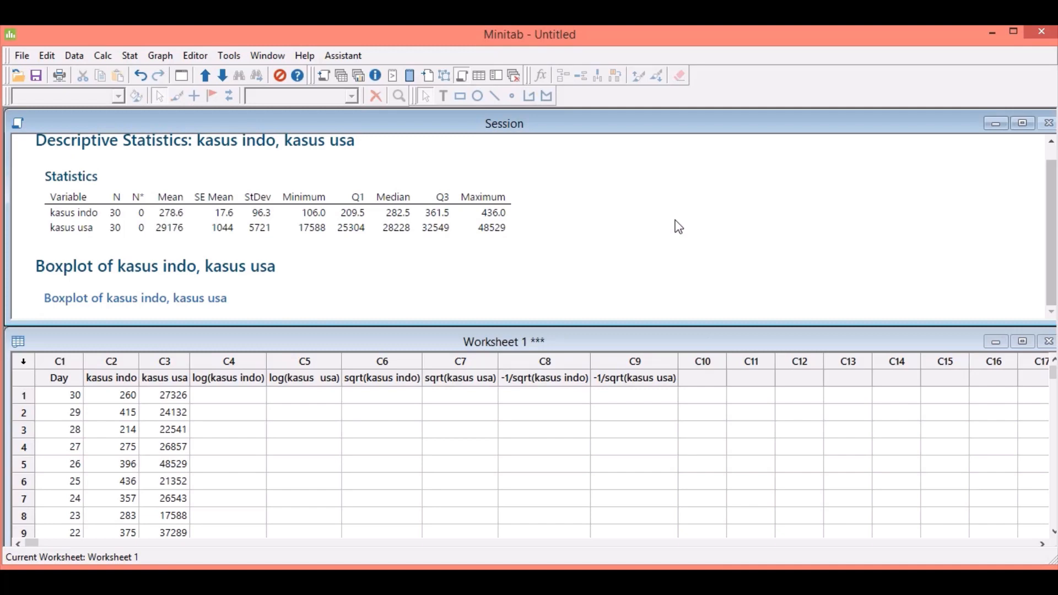
Calculate LOGTEN('kasus indo') and store the result in the log(kasus indo) column.
left_click(103, 58)
left_click(111, 71)
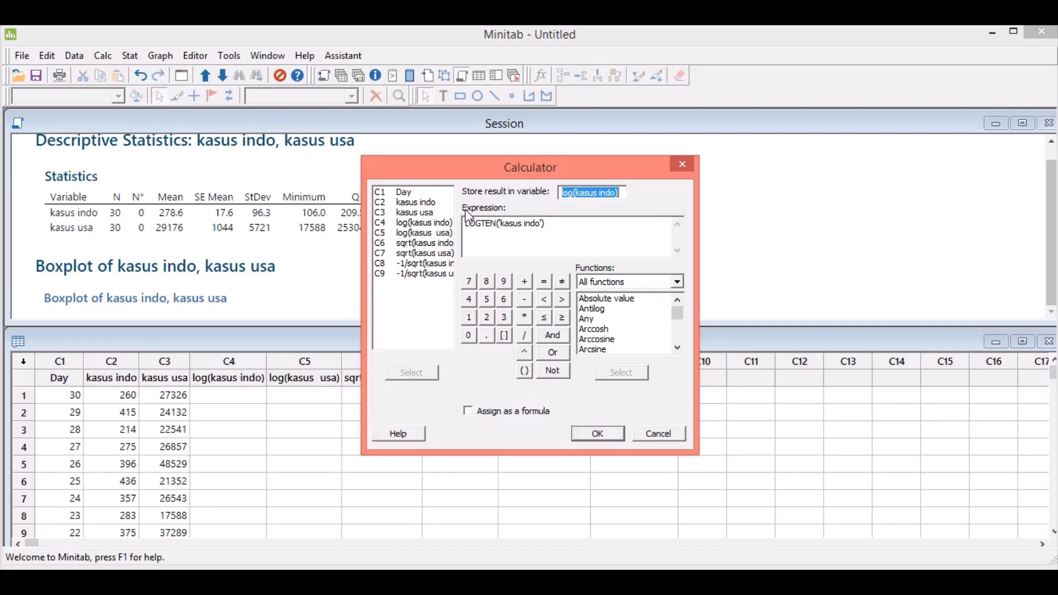
double_click(430, 225)
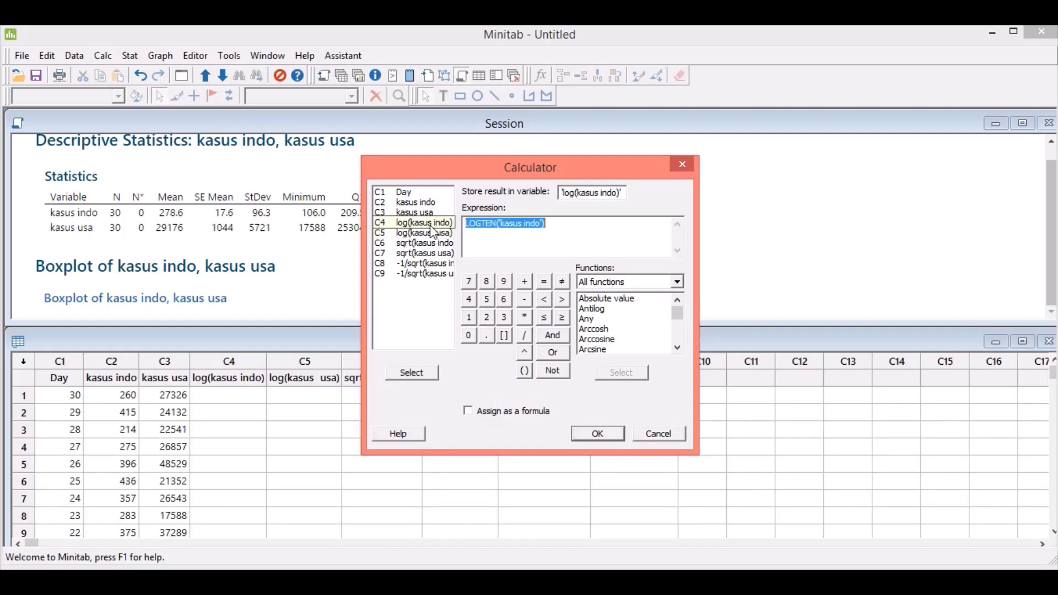
left_click(550, 232)
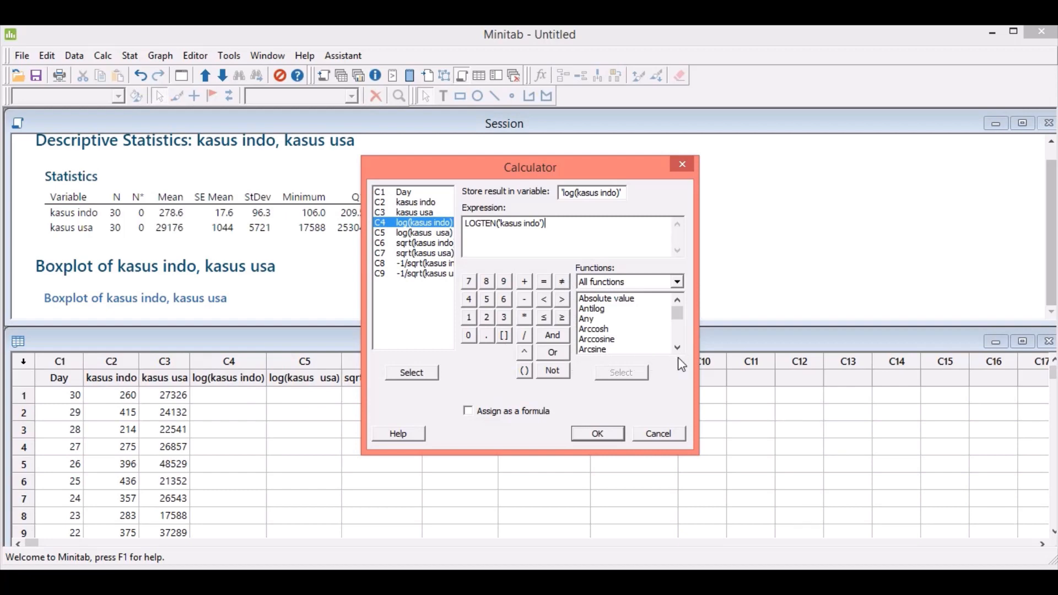
left_click(588, 435)
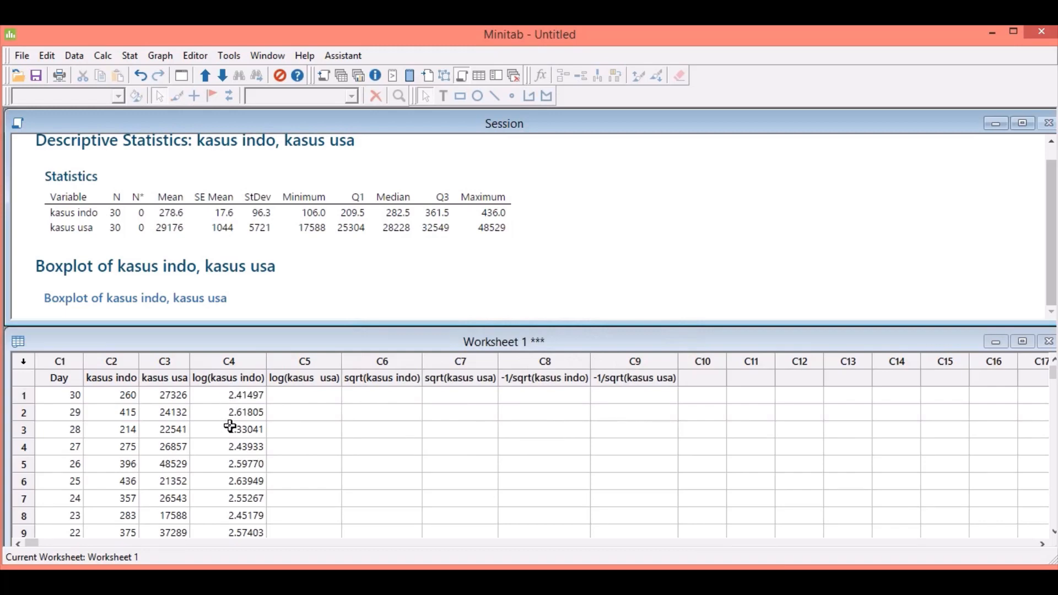
Calculate LOGTEN('kasus usa') and store the result in the log(kasus usa) column.
left_click(308, 390)
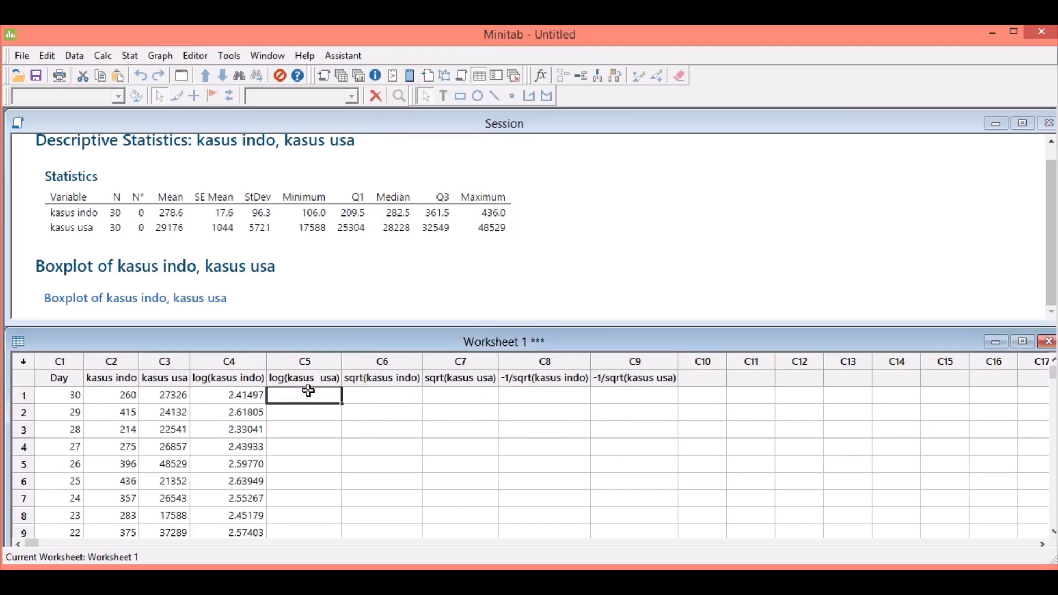
left_click(102, 55)
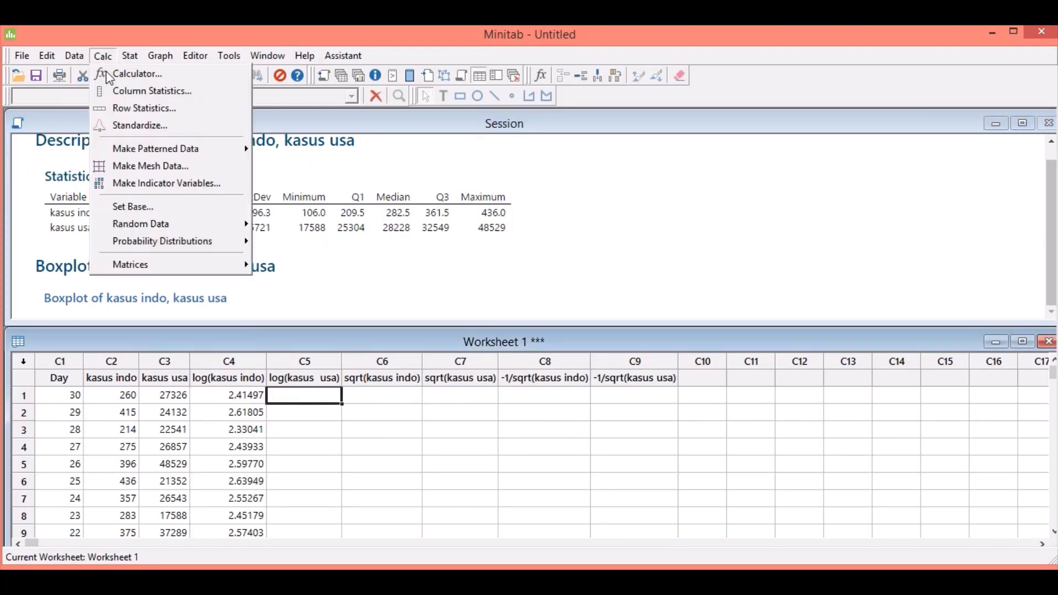
left_click(109, 74)
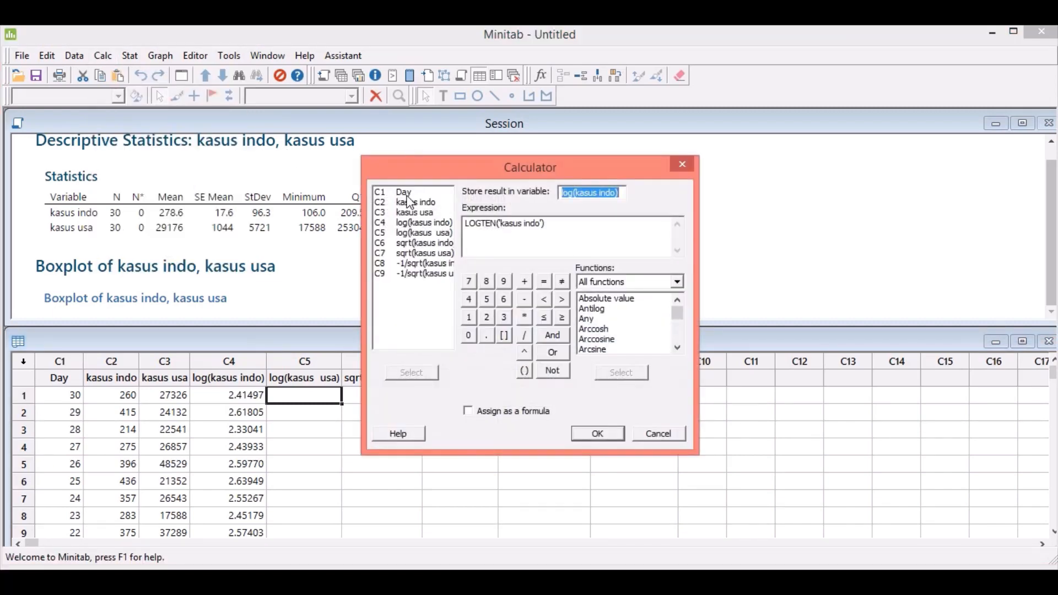
left_click(420, 235)
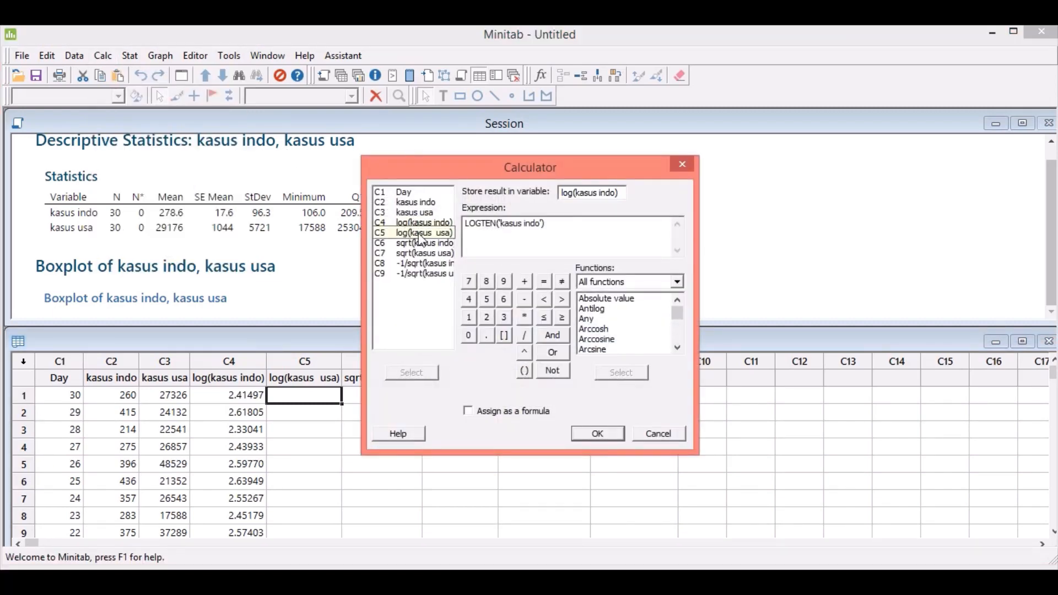
double_click(421, 240)
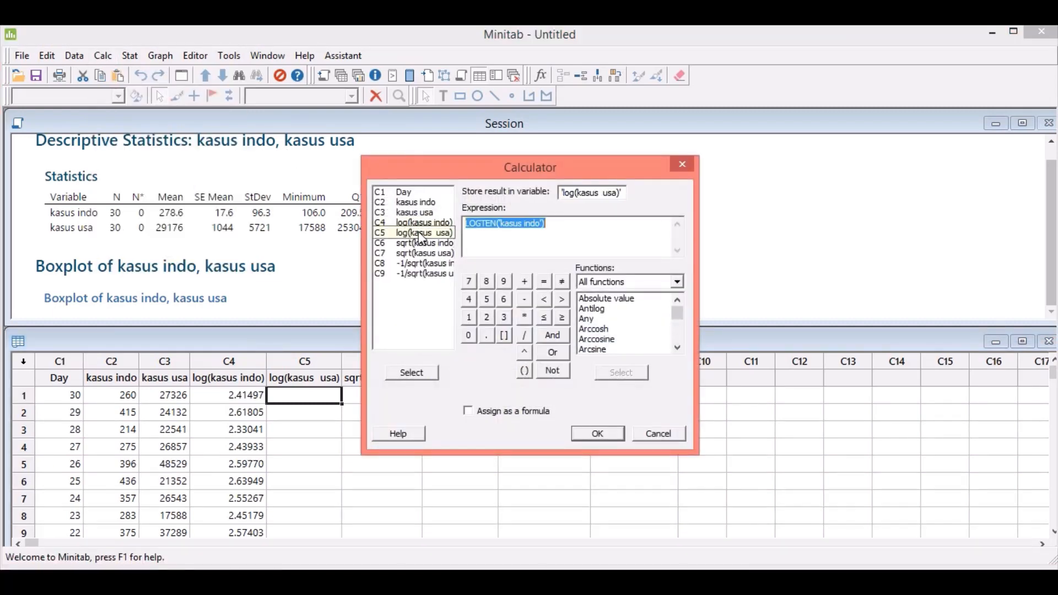
left_click(543, 227)
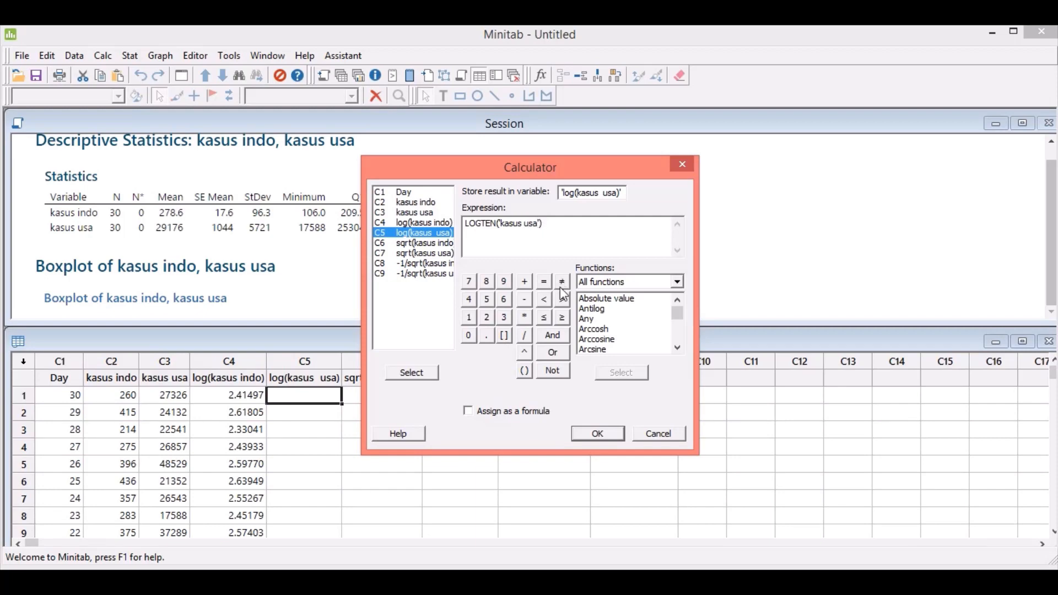
left_click(599, 434)
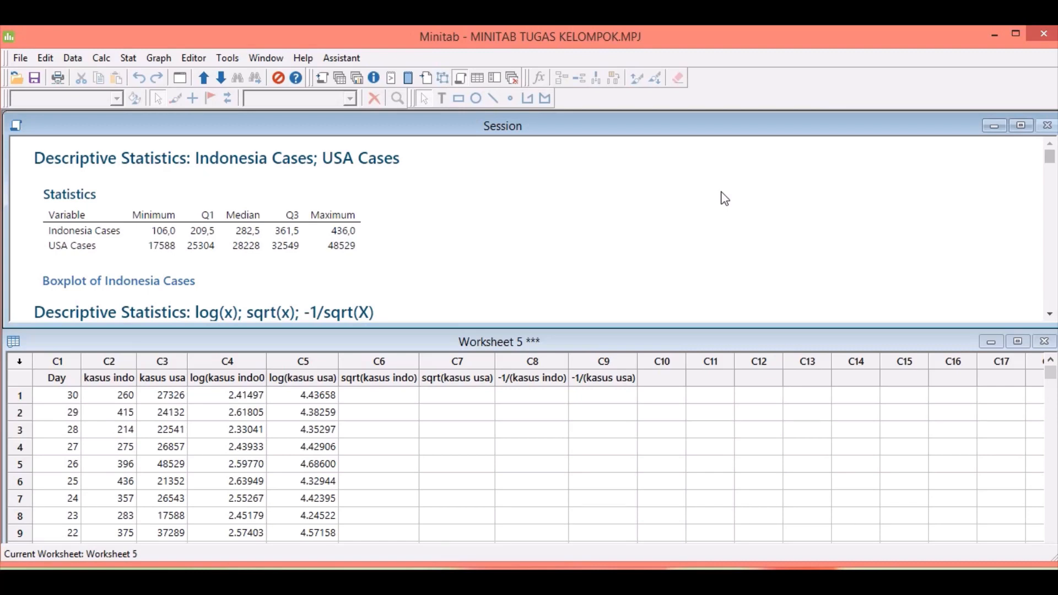
Calculate sqrt('kasus indo') and store the result in the sqrt(kasus indo) column.
left_click(102, 59)
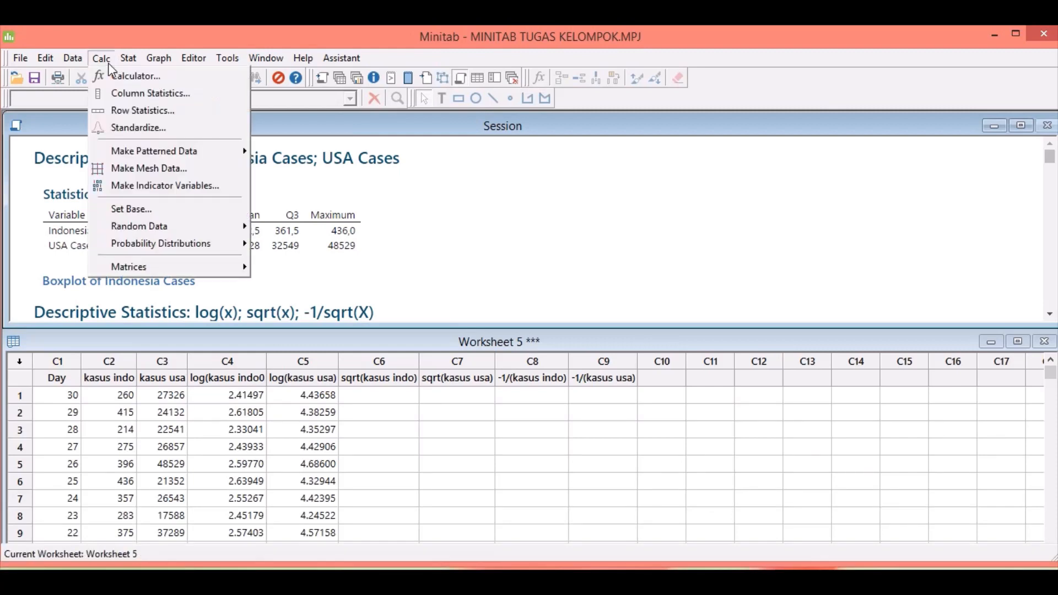
left_click(116, 77)
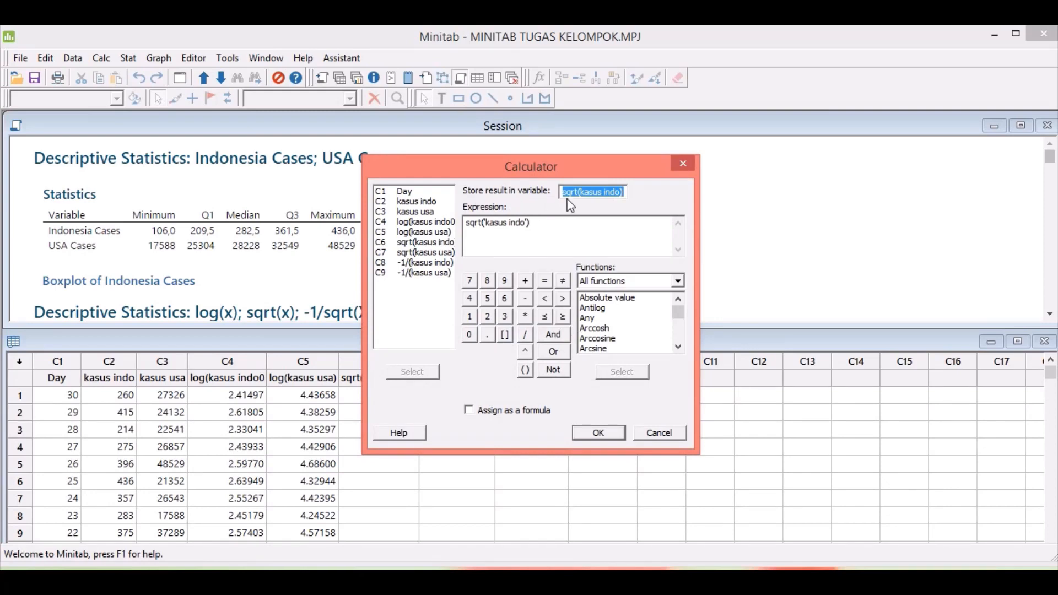
left_click(537, 220)
left_click(592, 438)
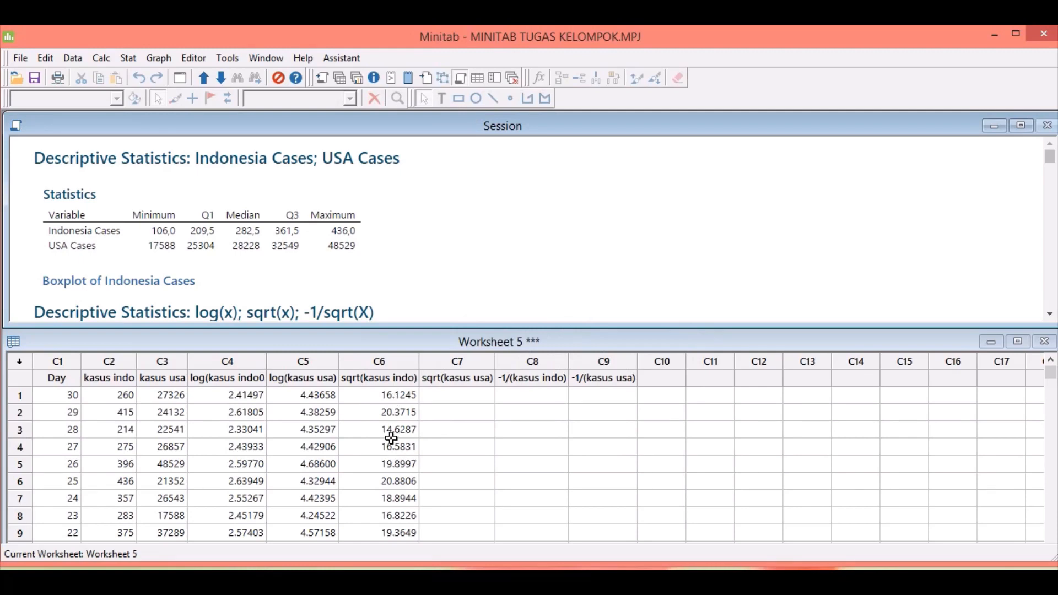
Calculate sqrt('kasus usa') and store the result in the sqrt(kasus usa) column.
left_click(436, 397)
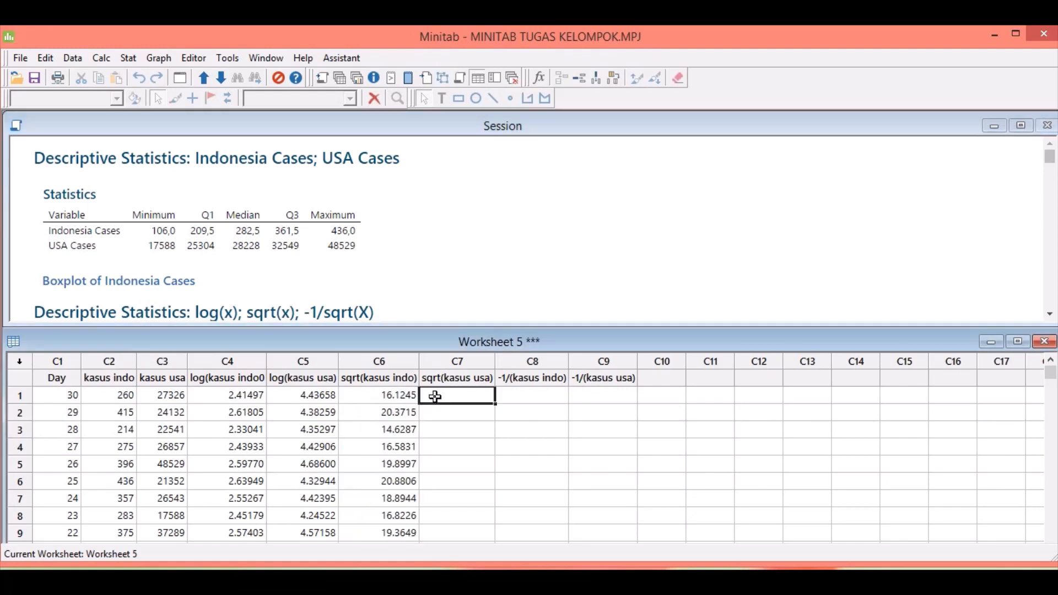
left_click(102, 58)
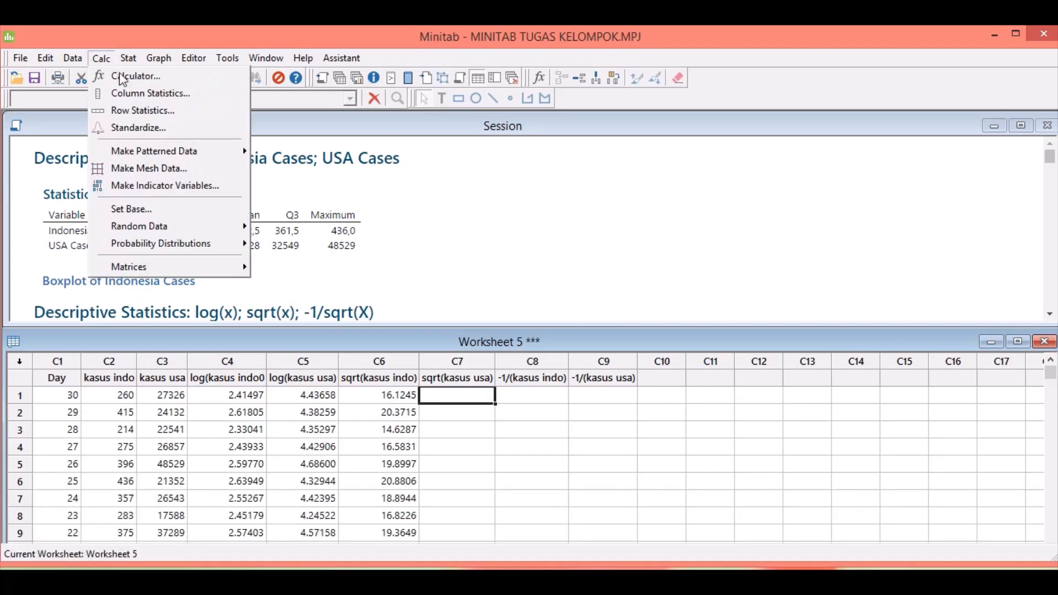
left_click(118, 73)
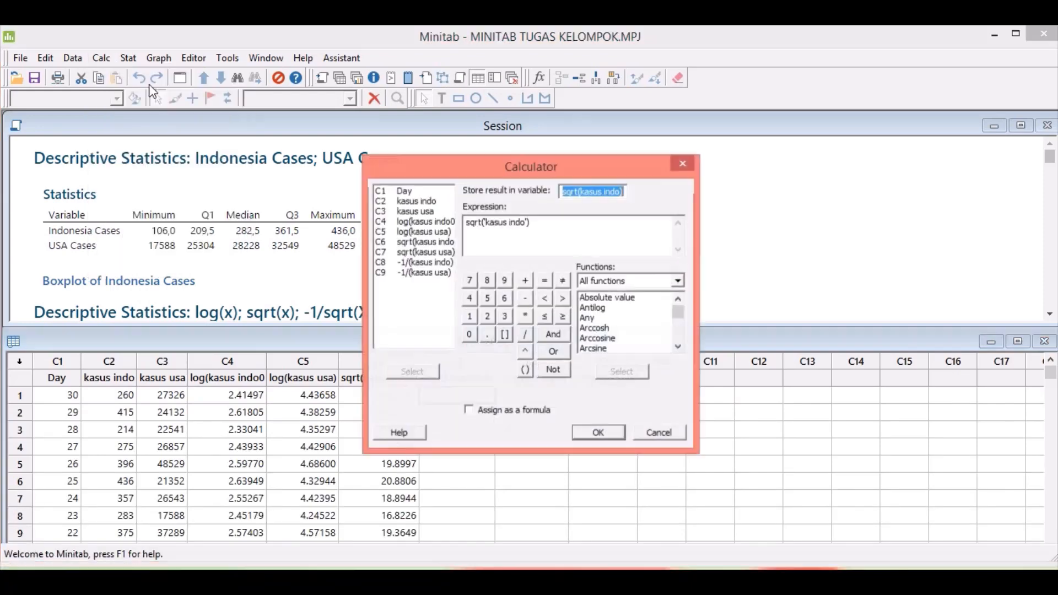
double_click(433, 252)
left_click(524, 224)
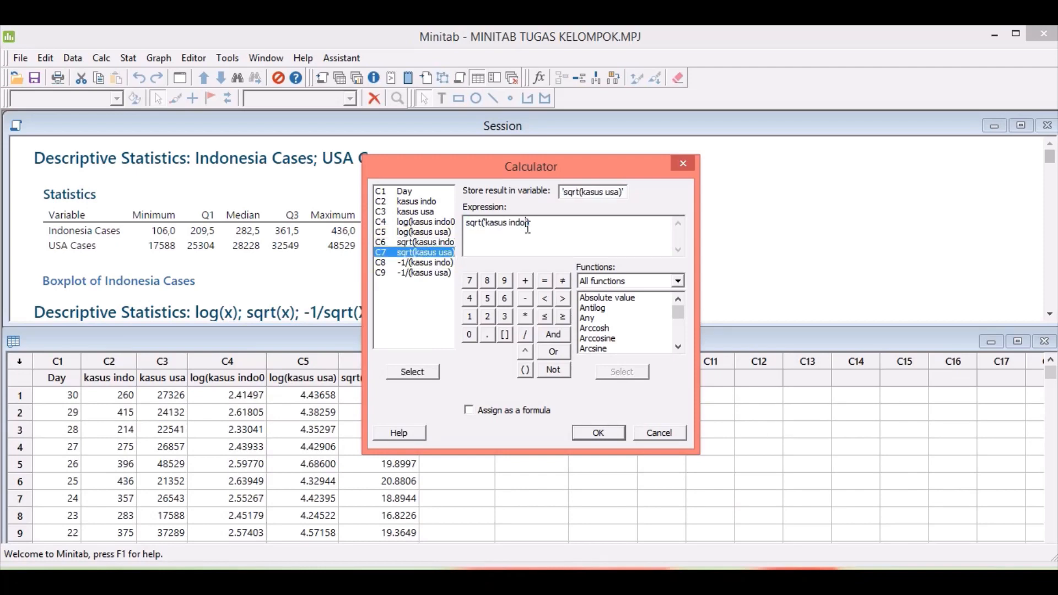
key("BackSpace")
key("BackSpace")
key("BackSpace")
key("BackSpace")
type("usa")
left_click(597, 433)
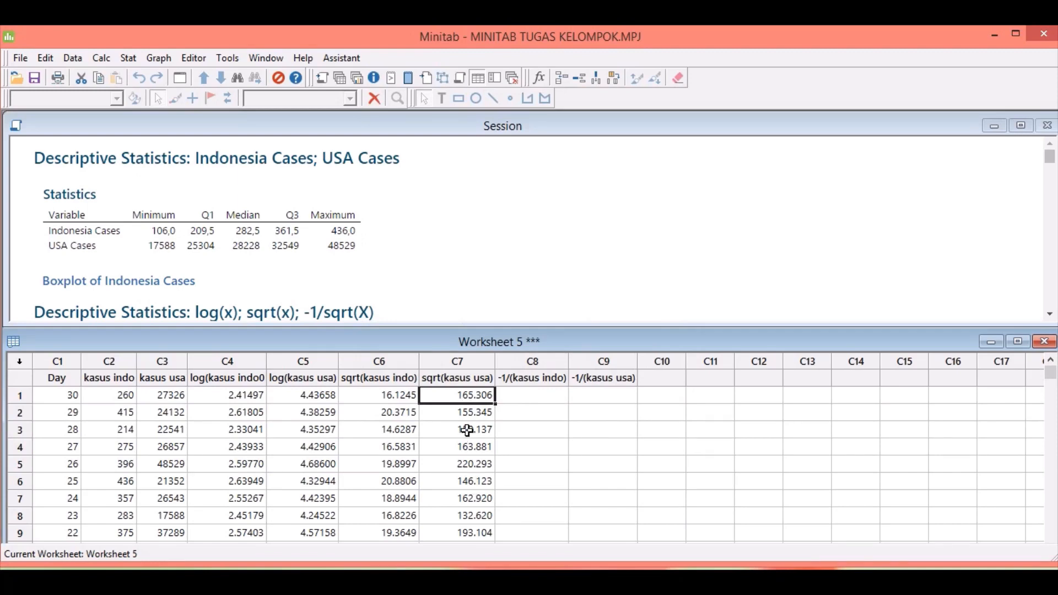
left_click(606, 139)
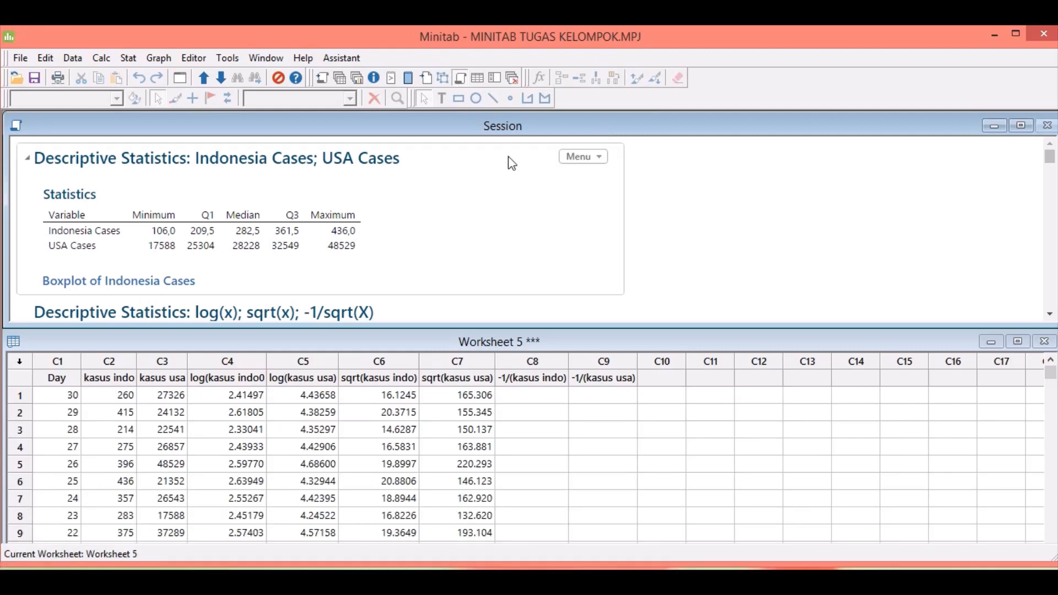
Calculate -1/('kasus indo') and store the result in the -1/(kasus indo) column.
left_click(101, 58)
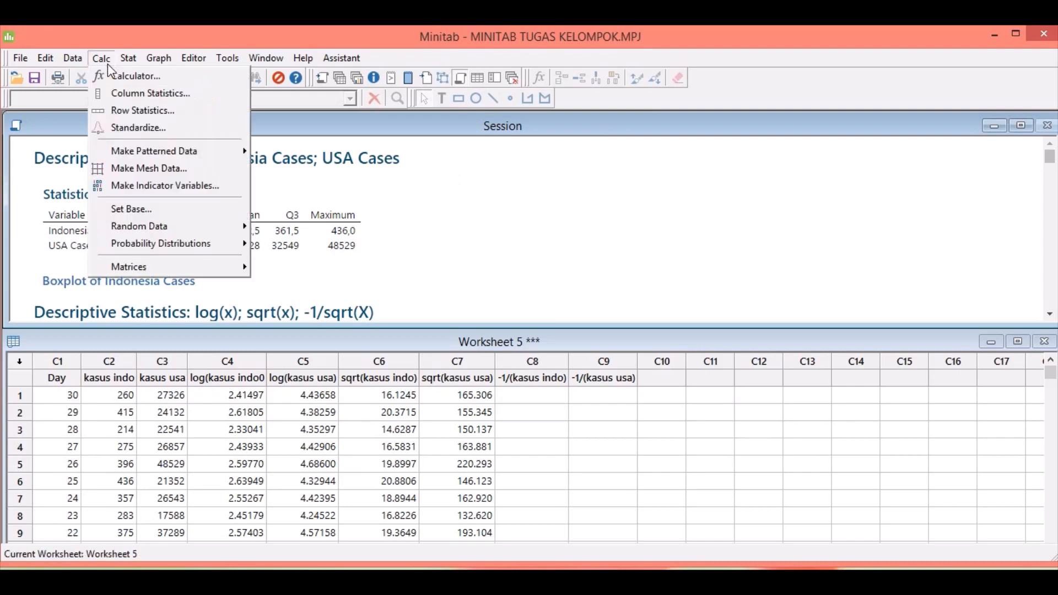
left_click(117, 76)
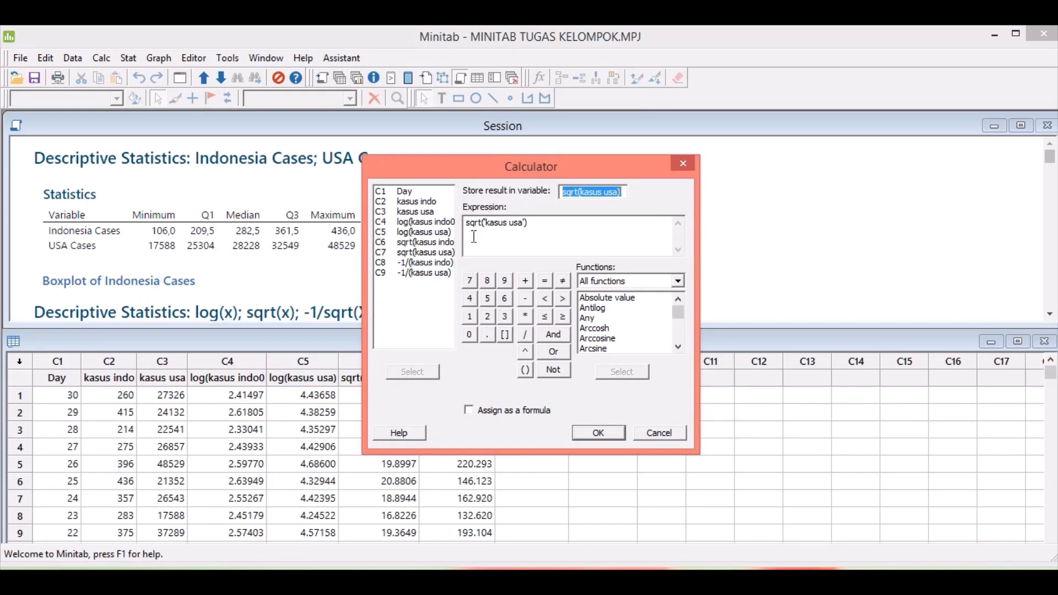
double_click(449, 263)
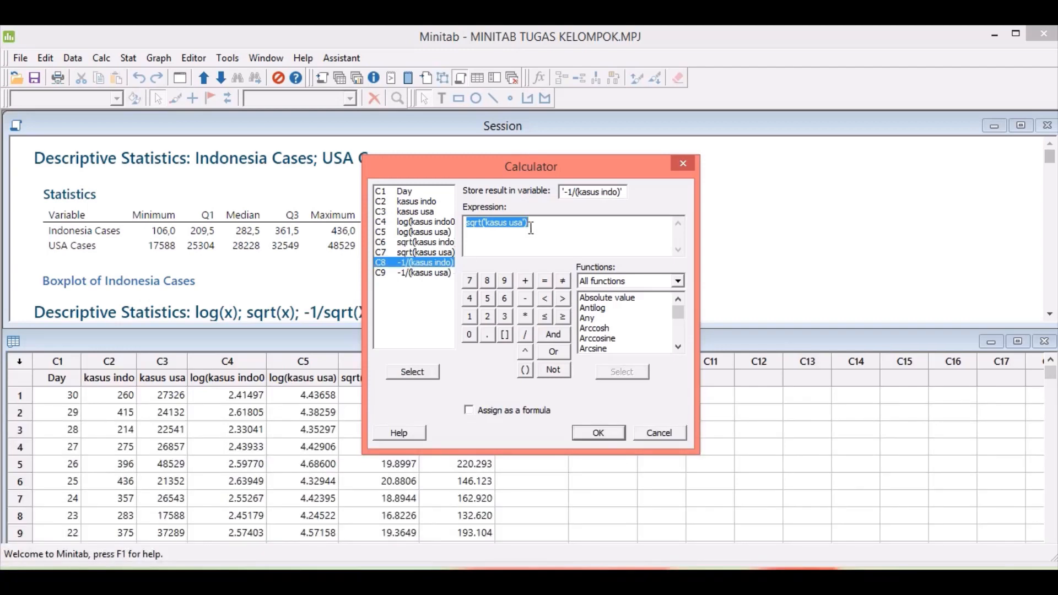
key("BackSpace")
type("-1/")
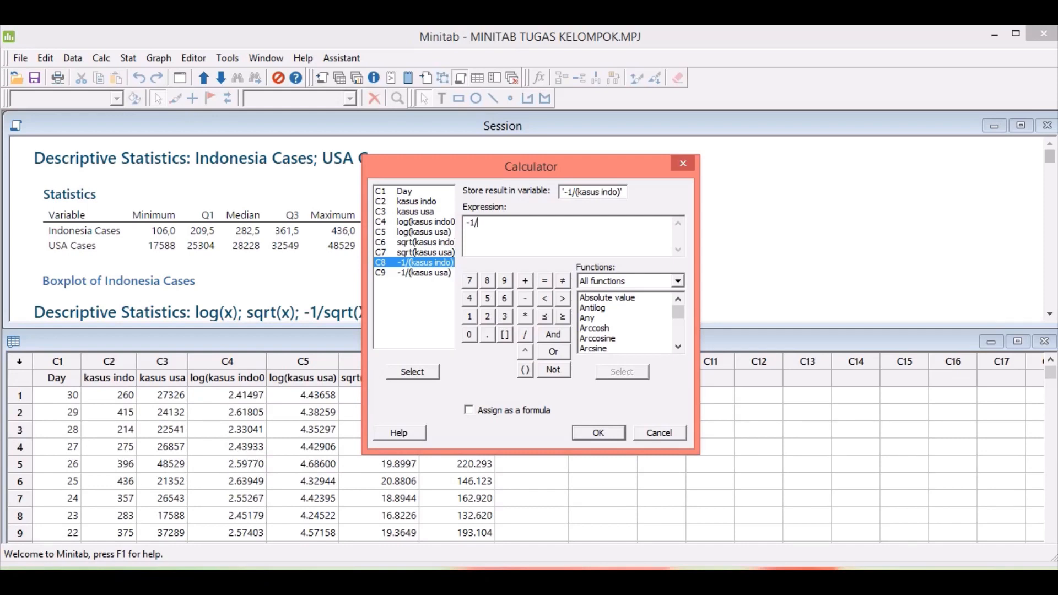
type("('kasus indo')")
left_click(589, 433)
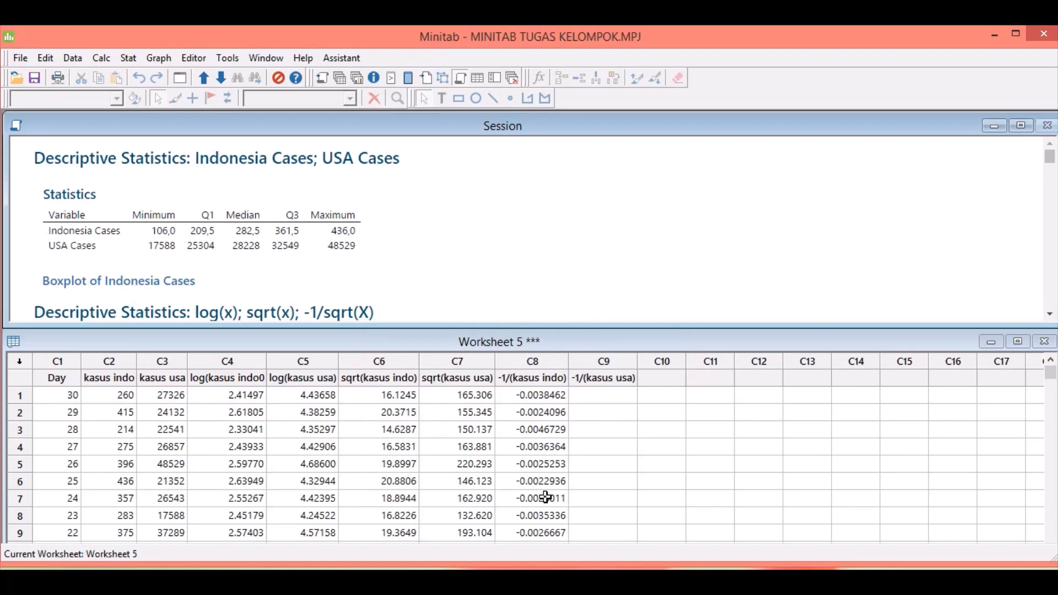
Calculate -1/('kasus usa') and store the result in the -1/(kasus usa) column.
left_click(583, 395)
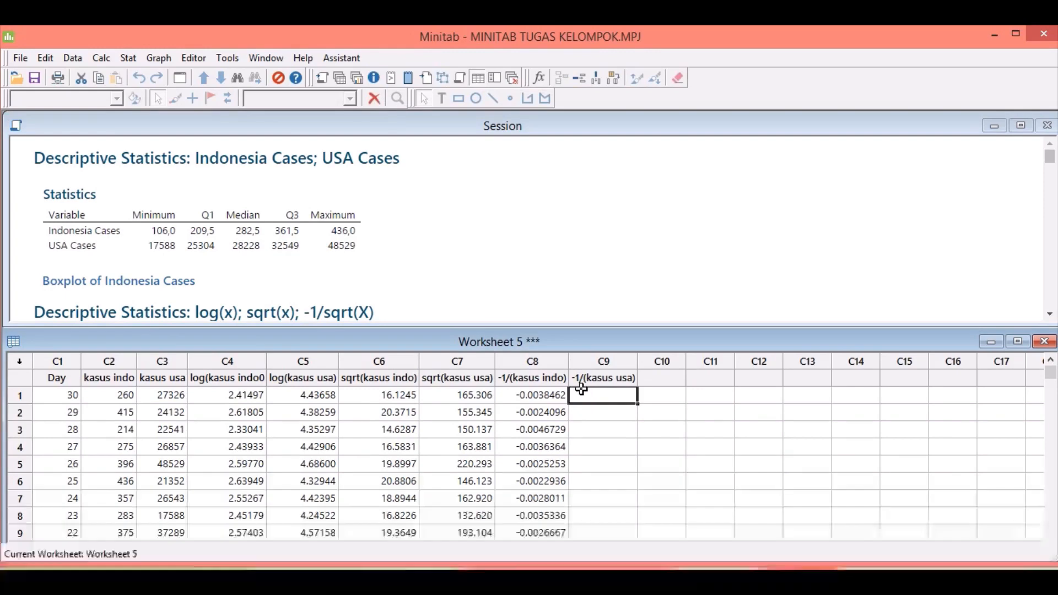
left_click(101, 58)
left_click(108, 76)
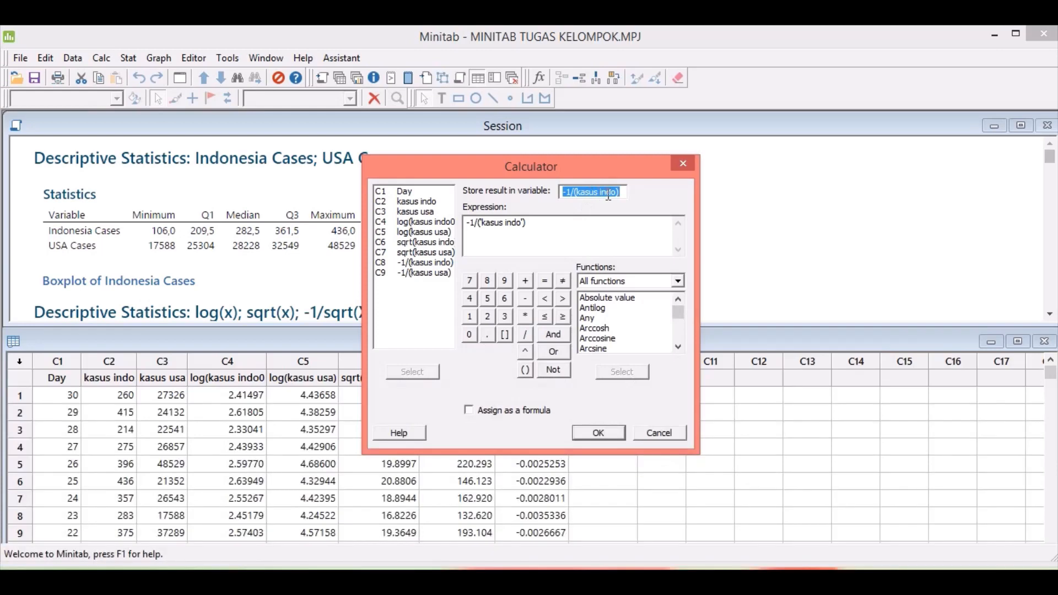
double_click(447, 273)
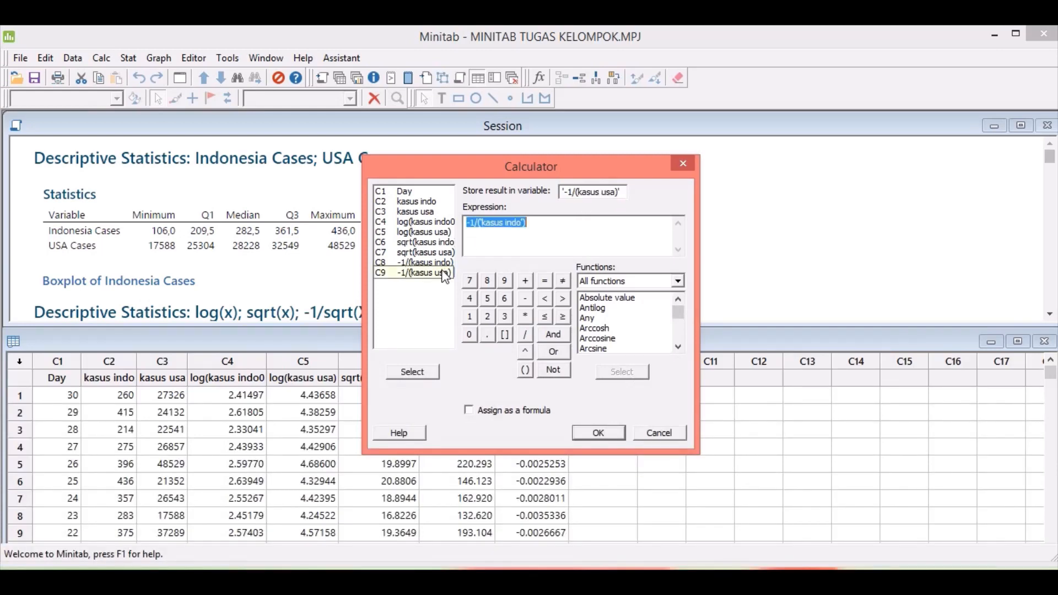
left_click(522, 227)
key("BackSpace")
key("BackSpace")
key("BackSpace")
key("BackSpace")
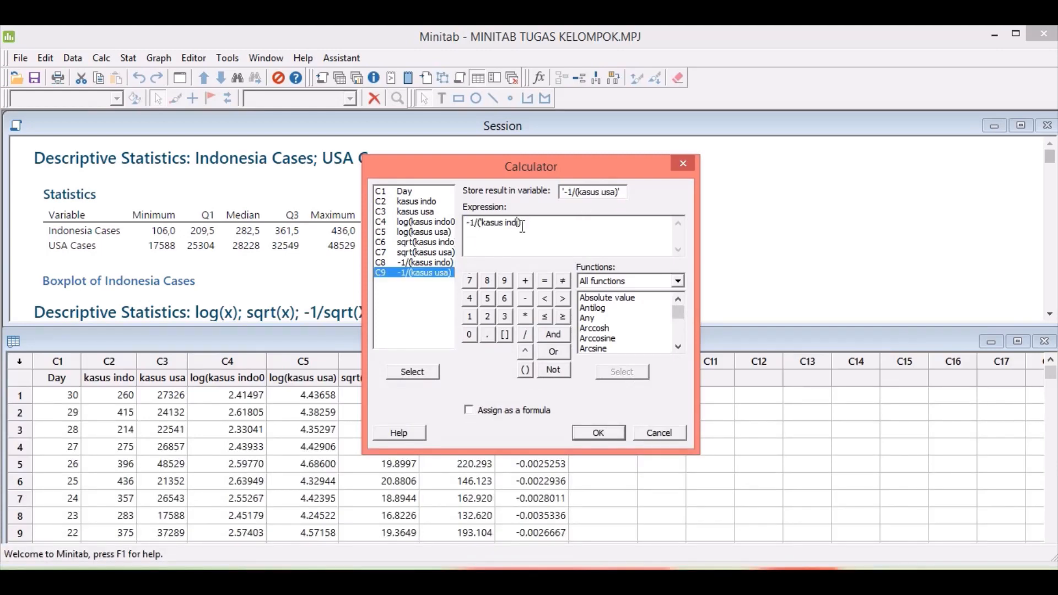
type("usa")
left_click(592, 432)
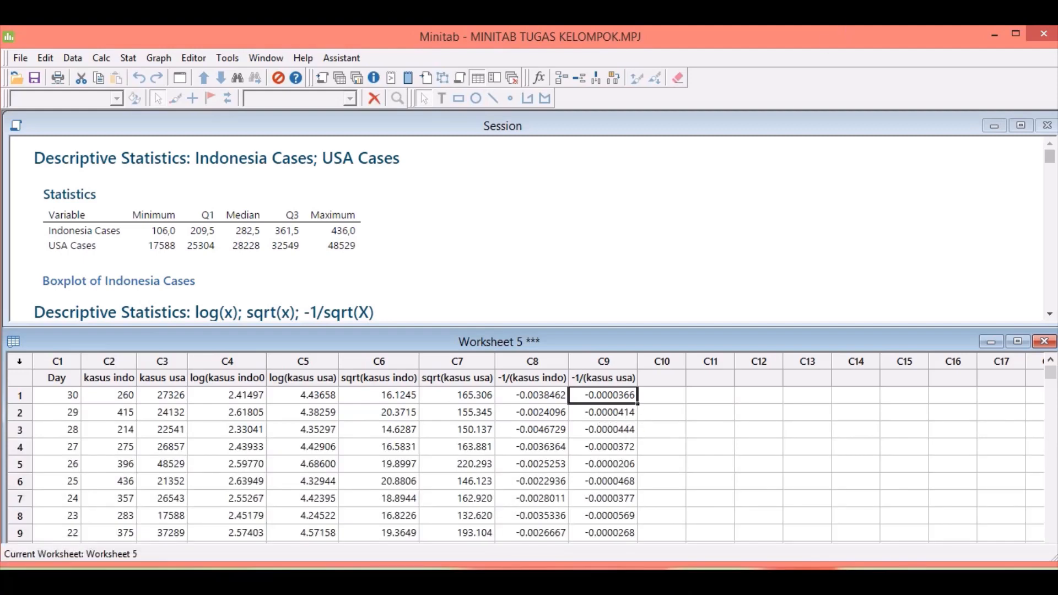
left_click(774, 190)
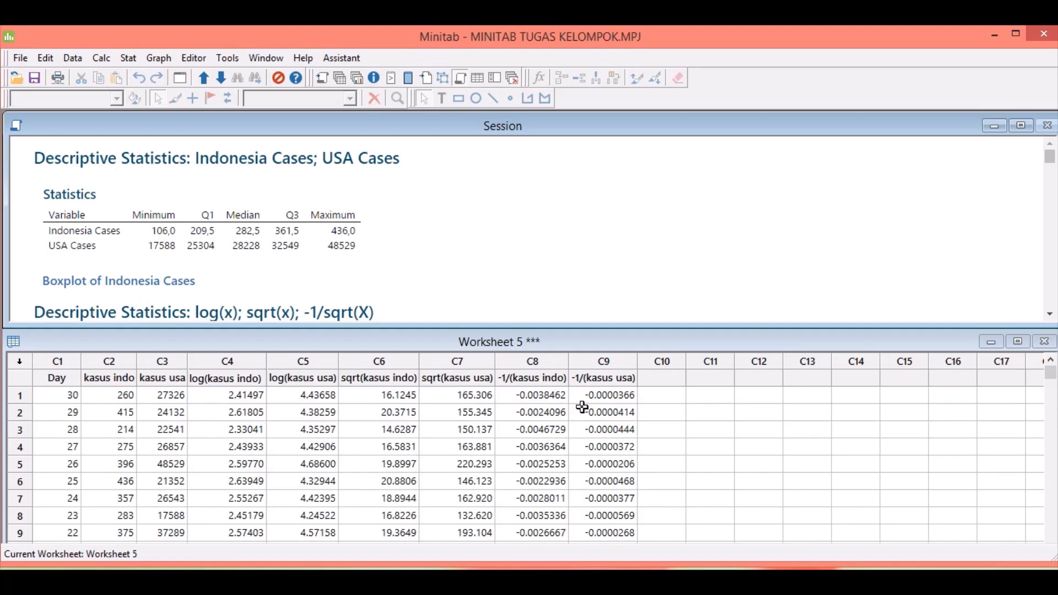
Create a simple boxplot with multiple Y's for log(kasus indo) and log(kasus usa).
left_click(154, 58)
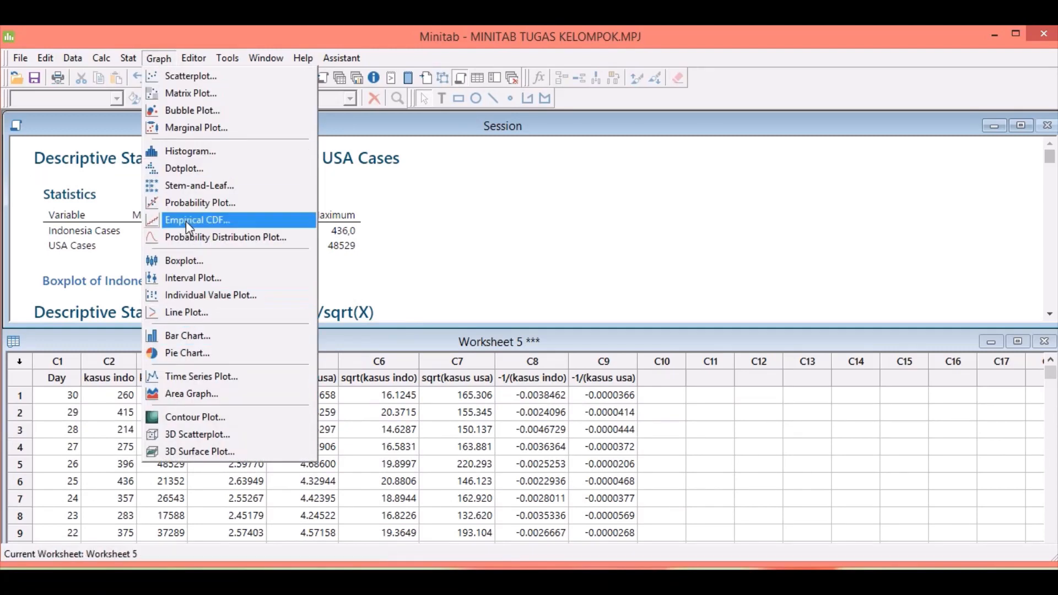
left_click(186, 260)
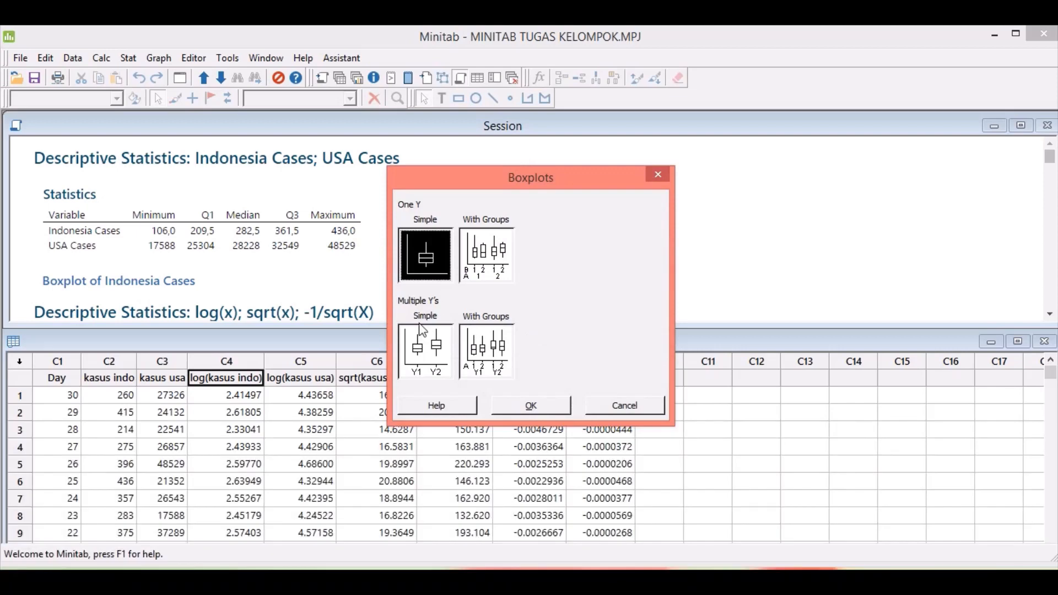
left_click(424, 348)
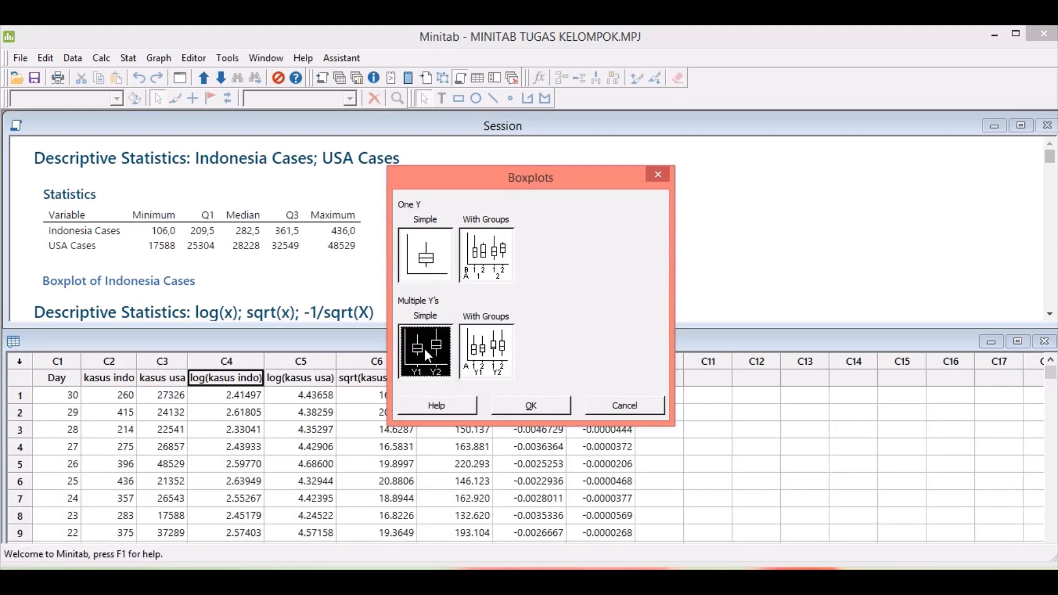
left_click(514, 409)
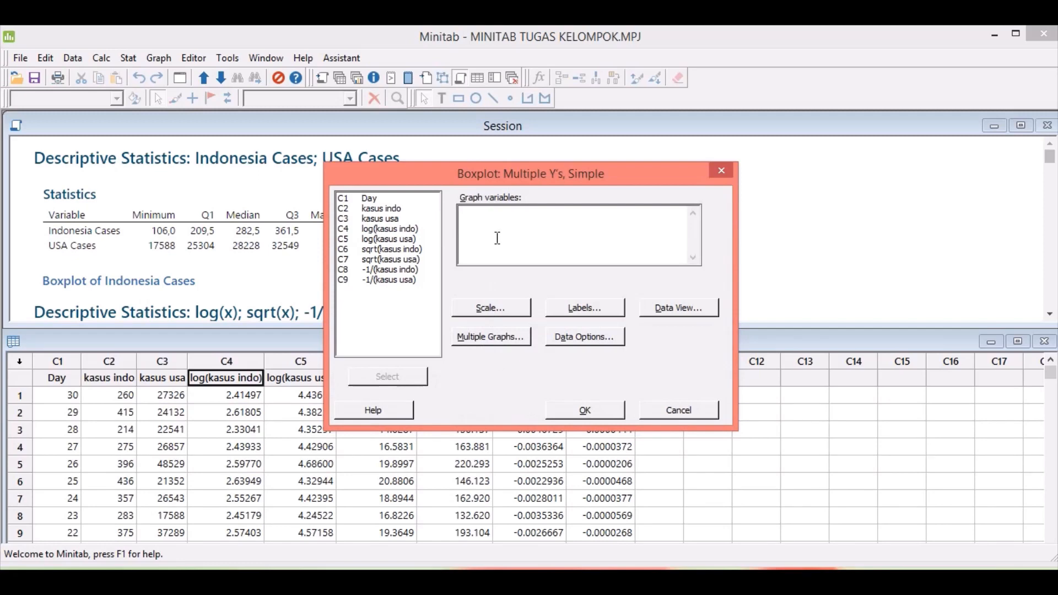
double_click(411, 230)
double_click(406, 240)
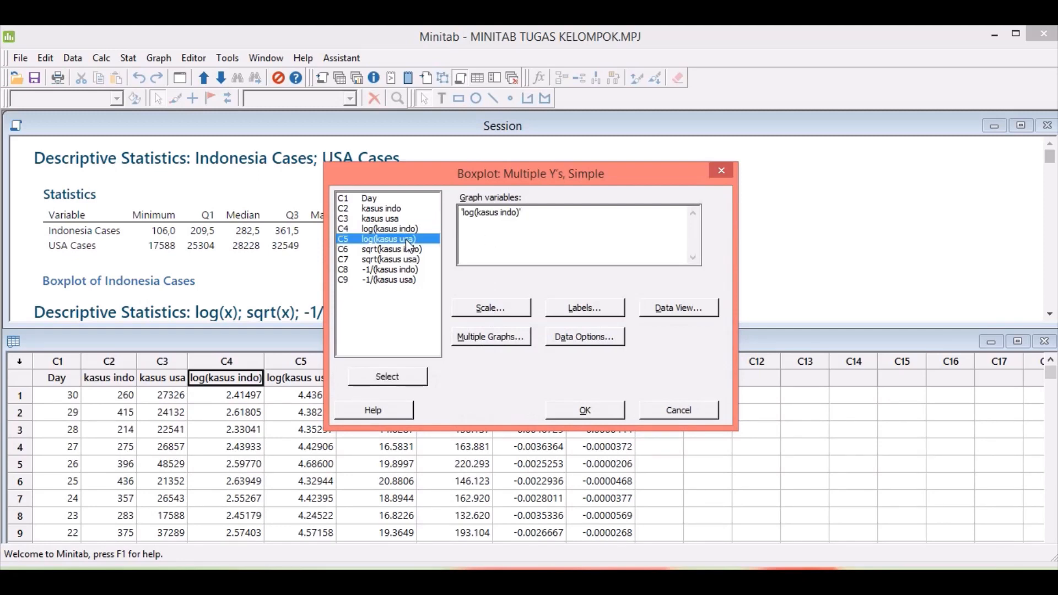
left_click(594, 416)
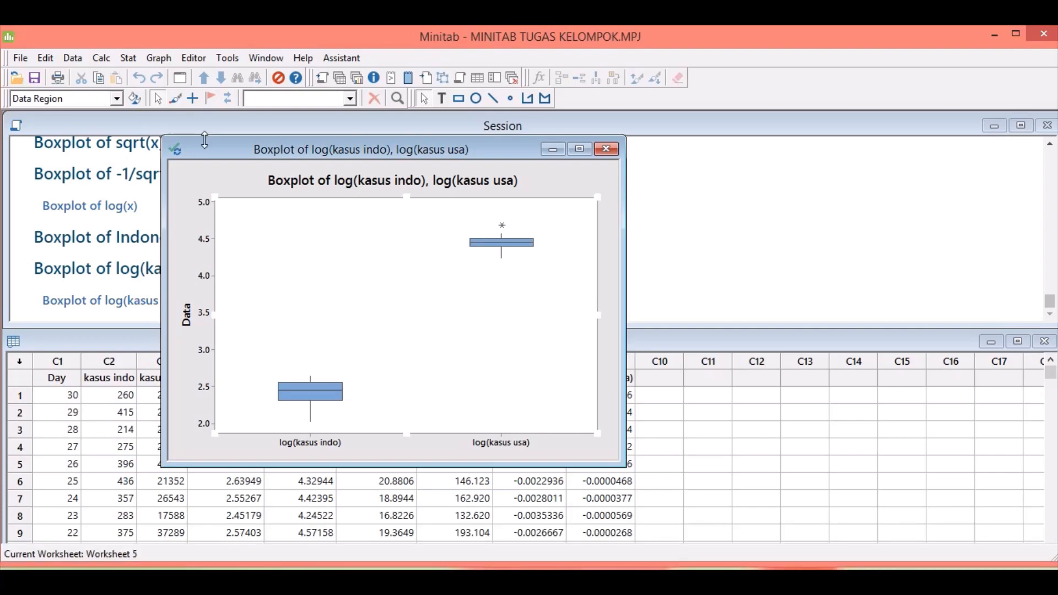
Create a simple boxplot with multiple Y's for sqrt(kasus indo) and sqrt(kasus usa).
left_click(165, 60)
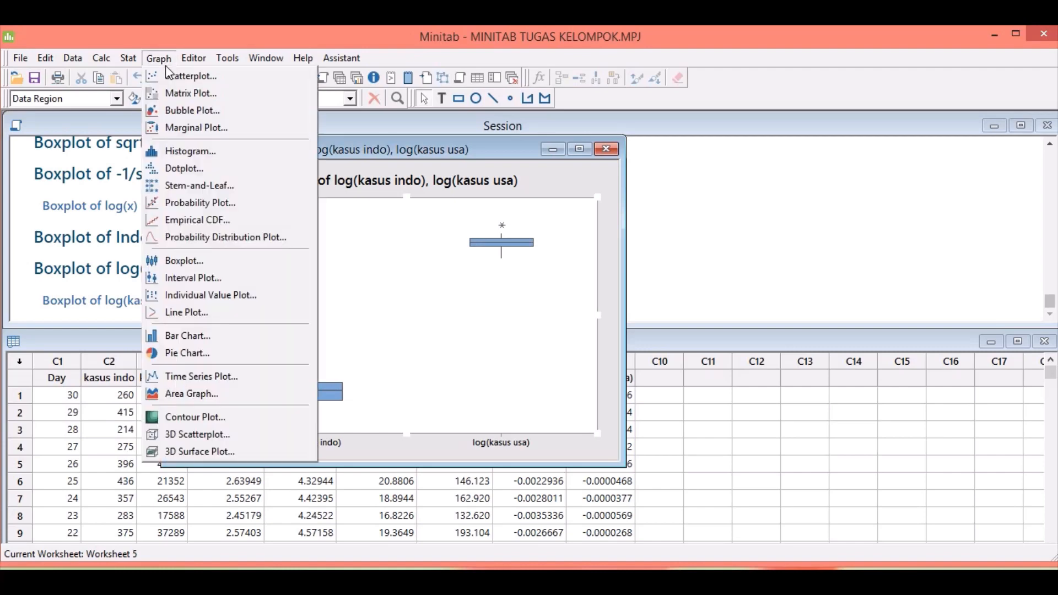
left_click(245, 269)
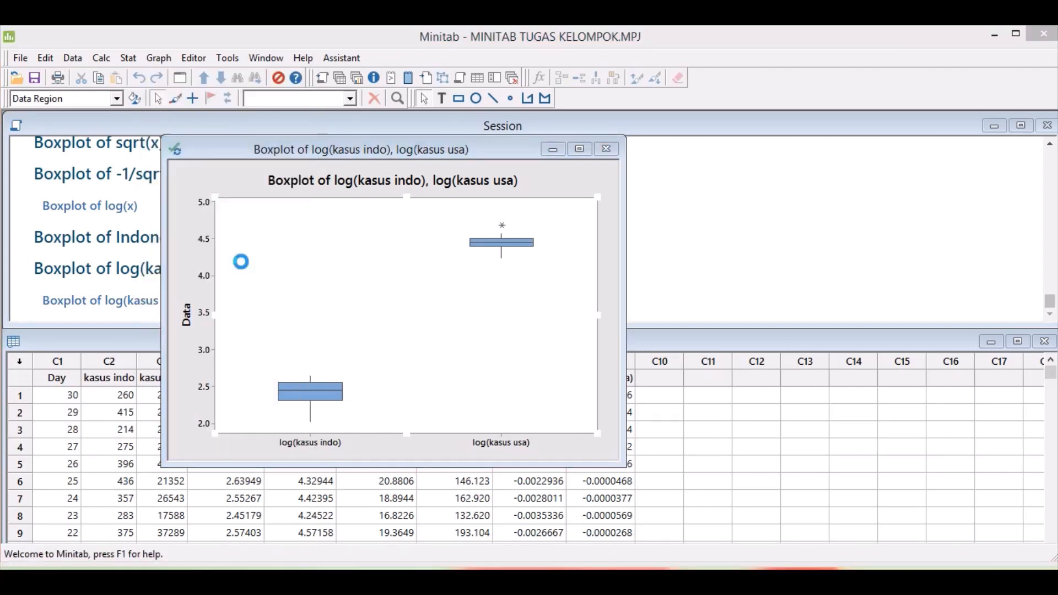
double_click(440, 337)
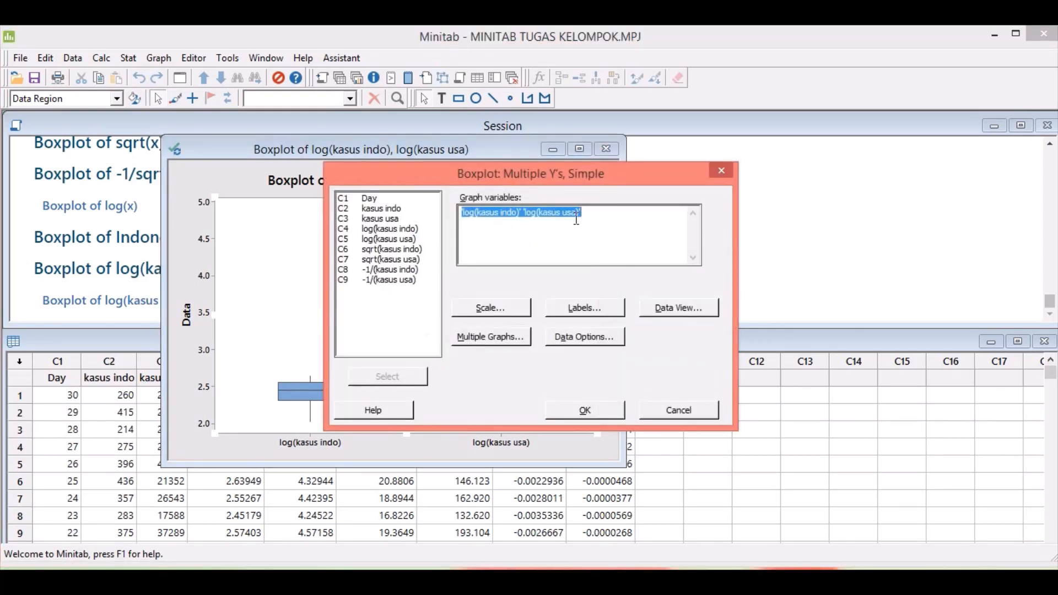
double_click(379, 249)
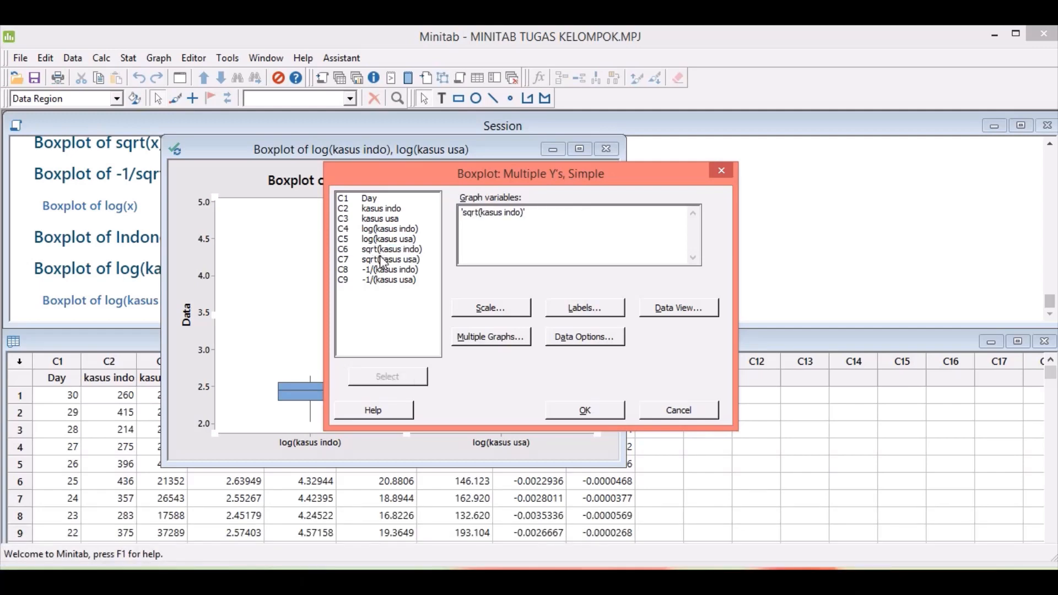
double_click(385, 260)
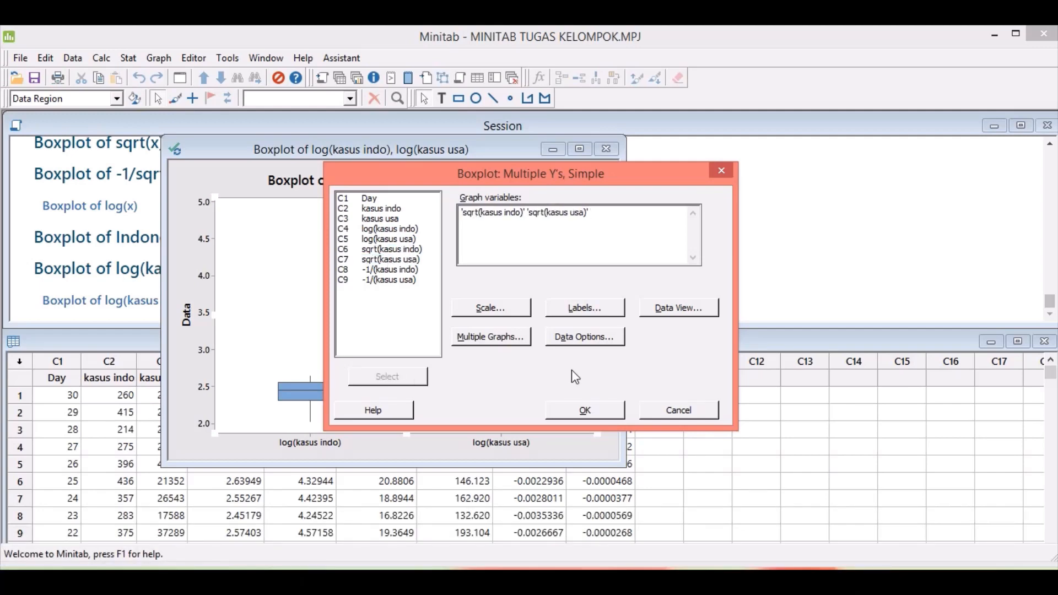
left_click(573, 408)
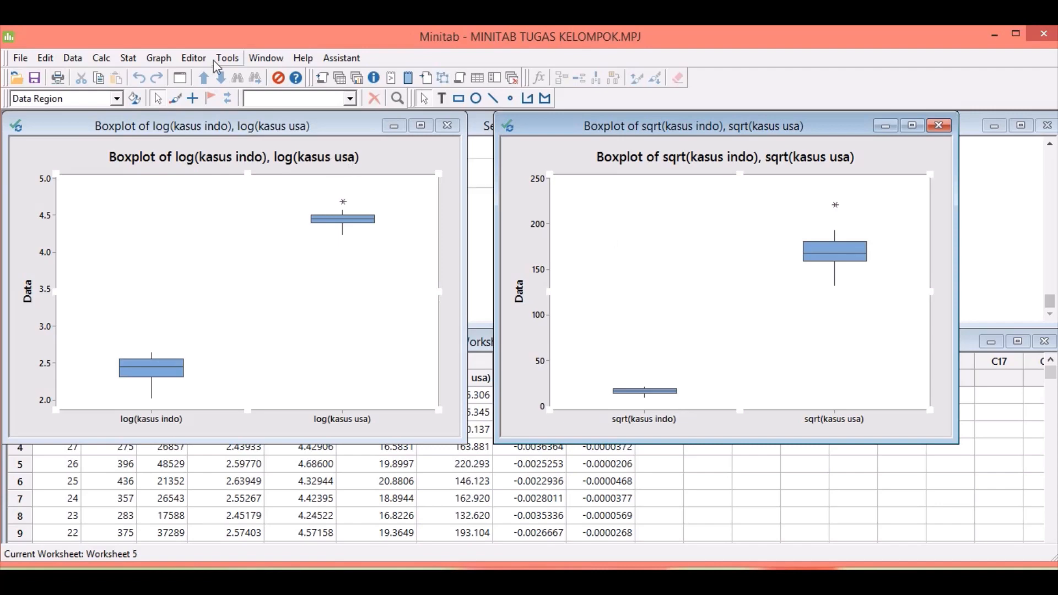
Create a simple boxplot with multiple Y's for -1/(kasus indo) and -1/(kasus usa).
left_click(160, 59)
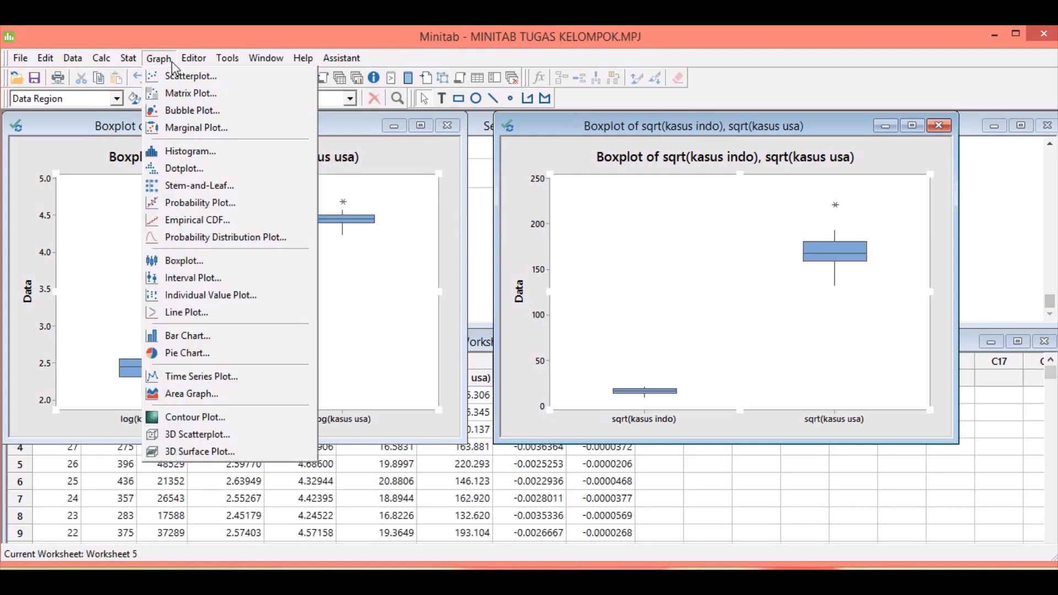
left_click(191, 261)
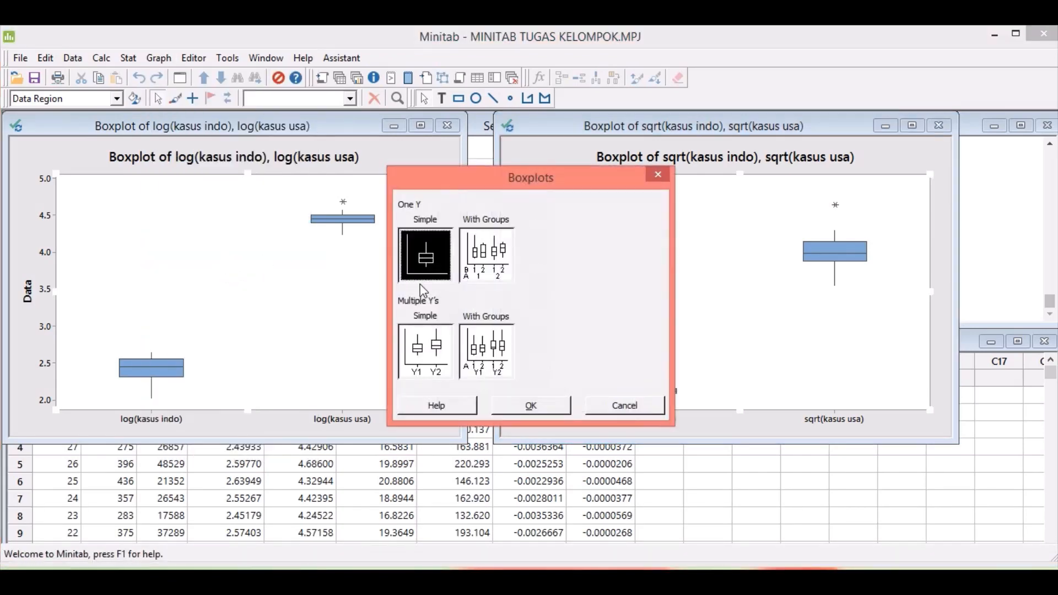
left_click(433, 345)
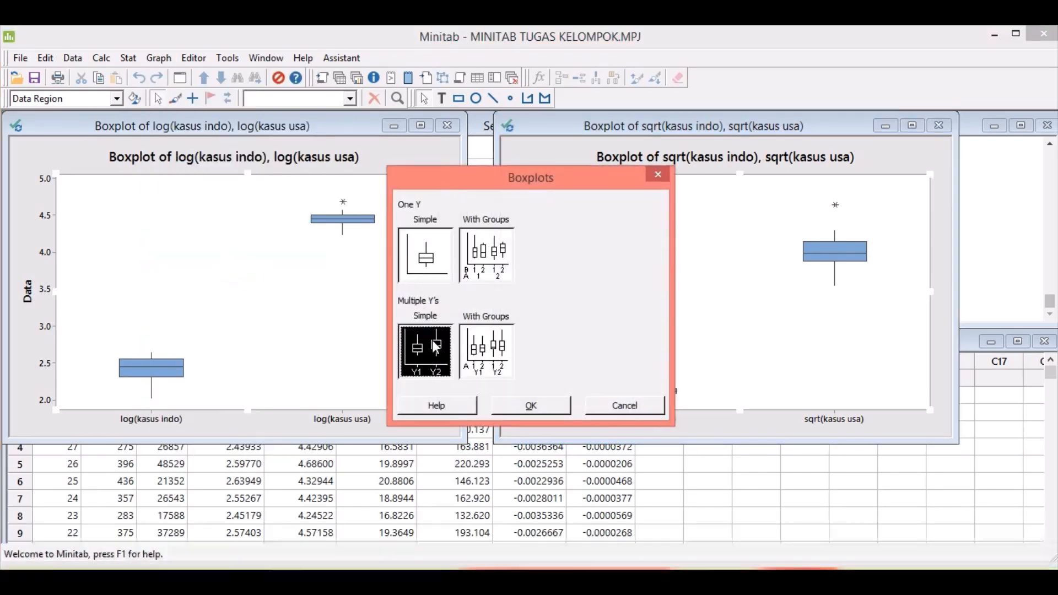
left_click(528, 409)
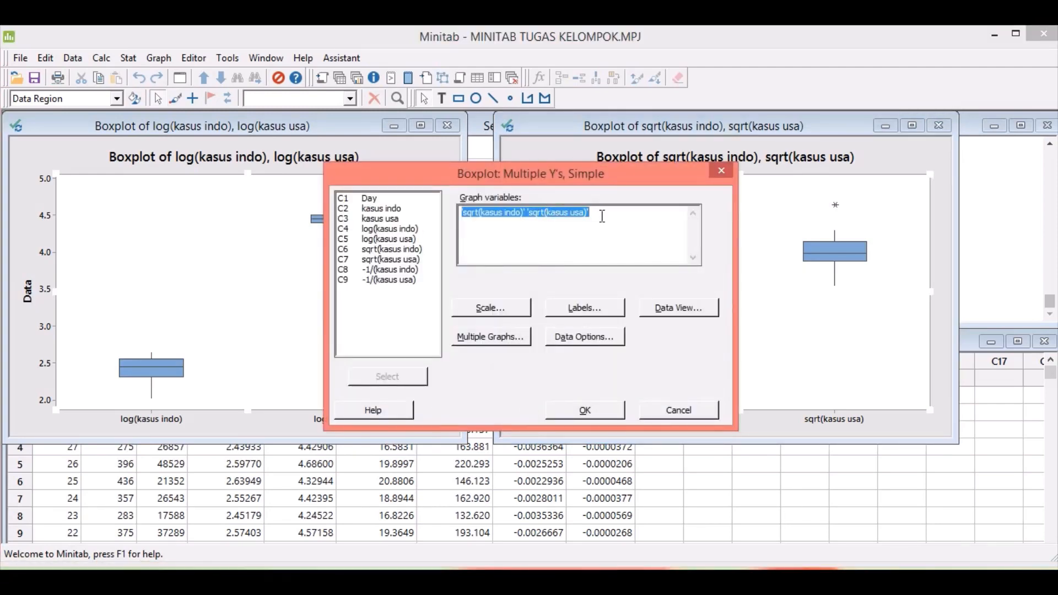
double_click(375, 269)
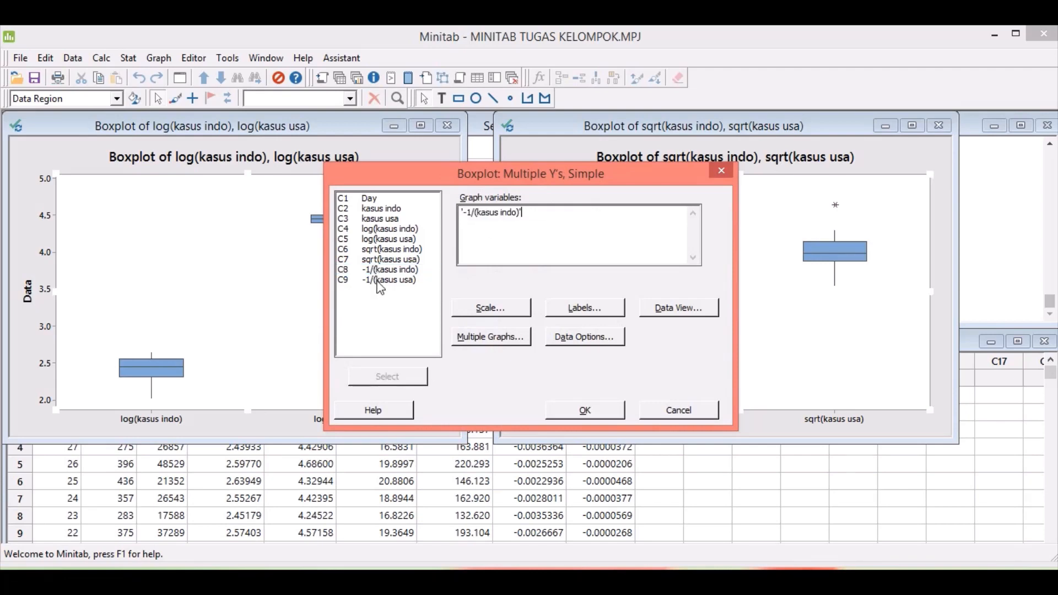
left_click(379, 280)
double_click(378, 281)
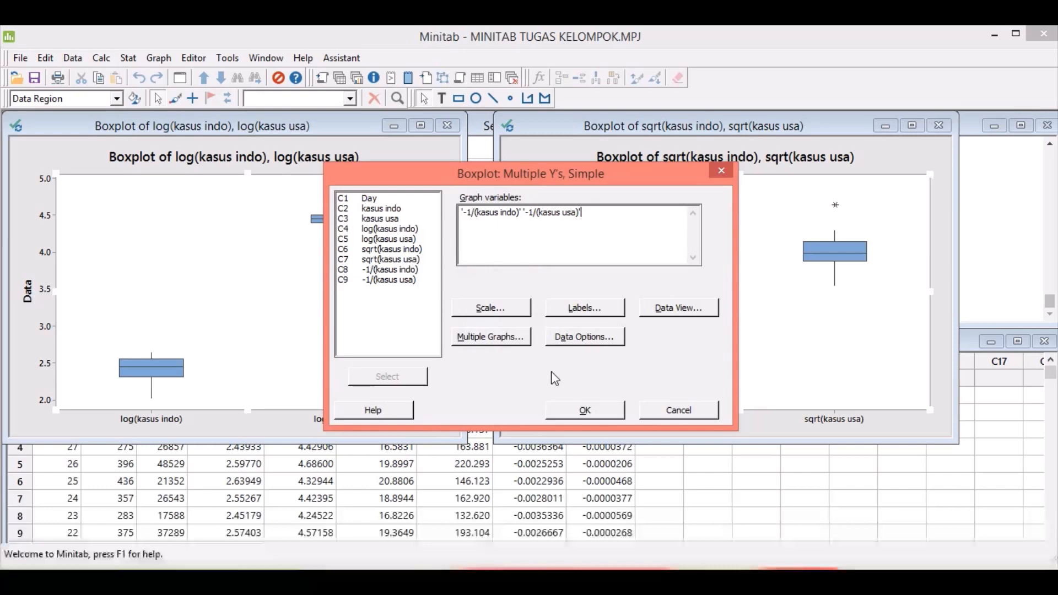
left_click(585, 411)
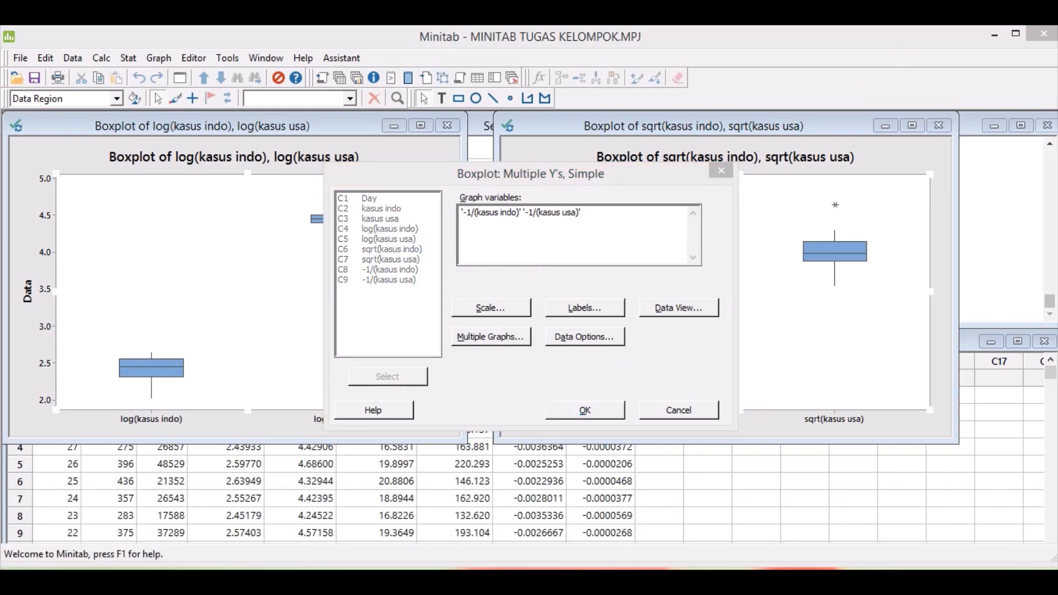
left_click(645, 273)
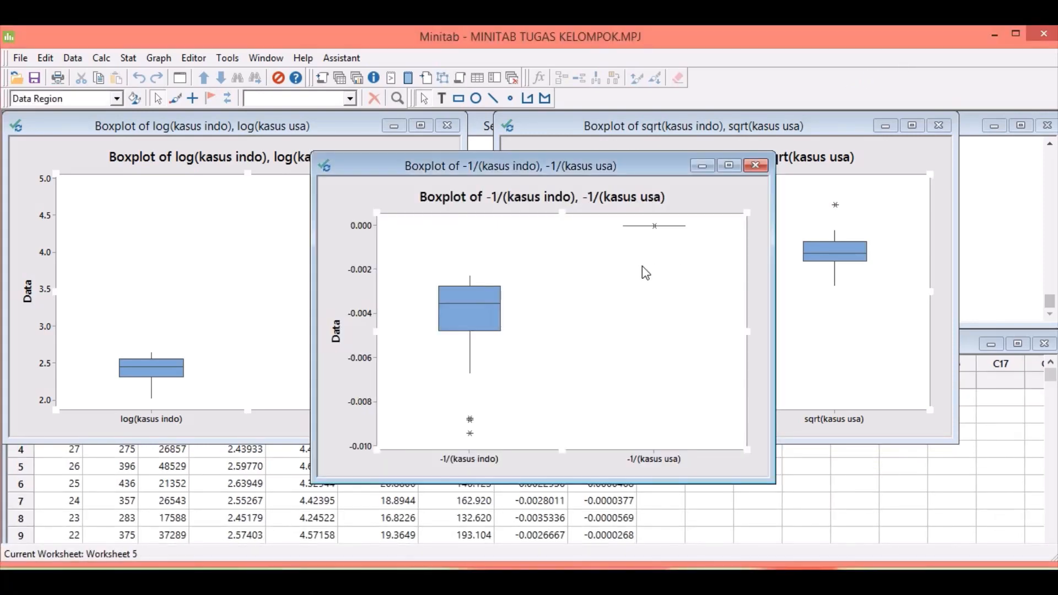